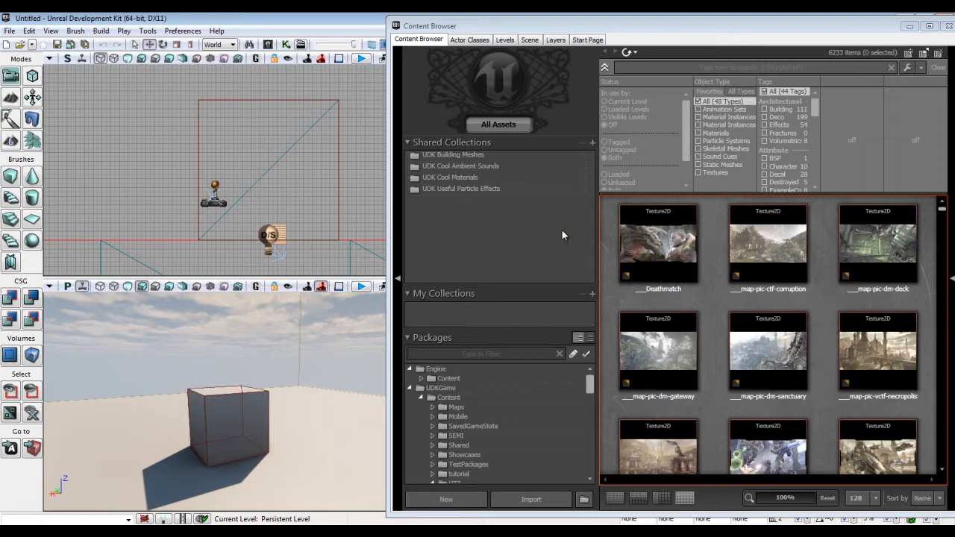
Step: Start an asset import and browse to the Tut_textures folder inside Tutorial_Files in the user's home folder
right_click(708, 300)
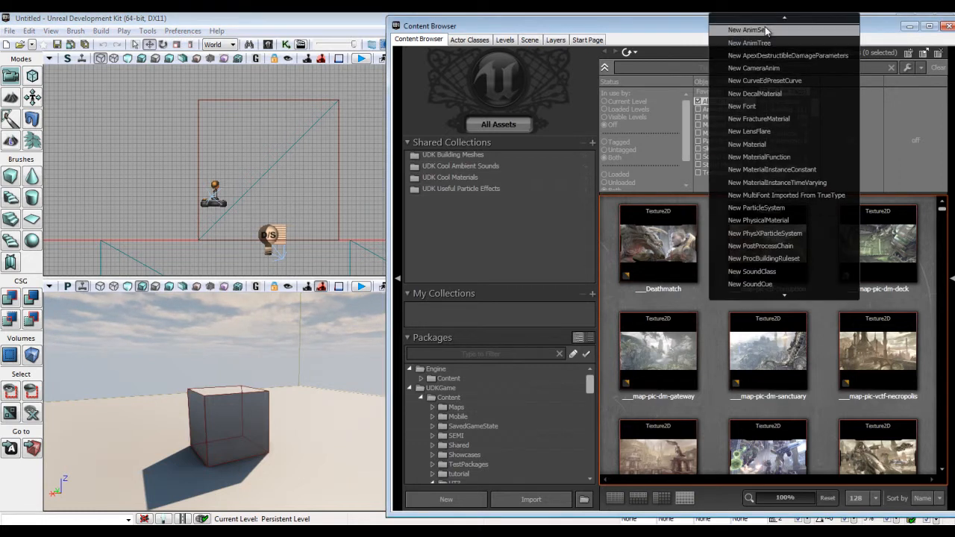
left_click(764, 21)
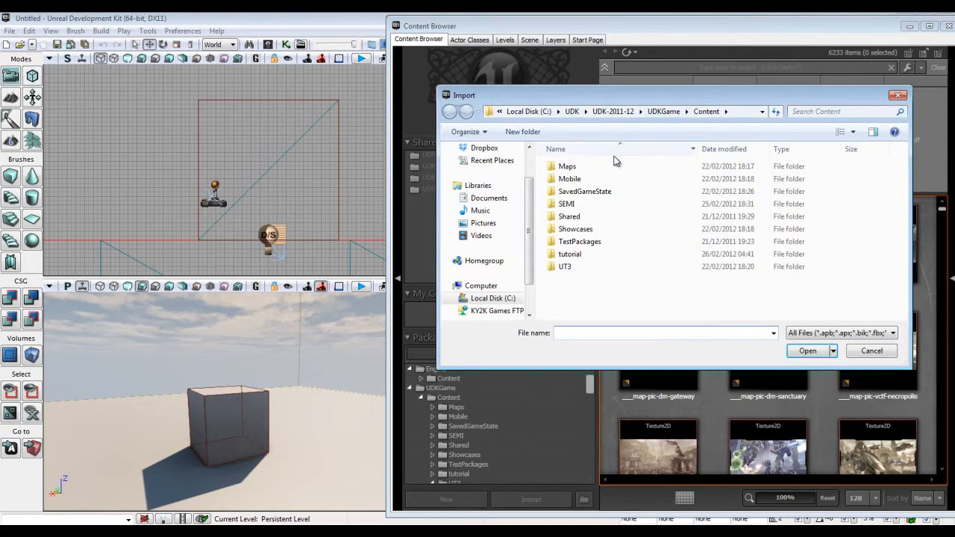
scroll(528, 172, "up", 2)
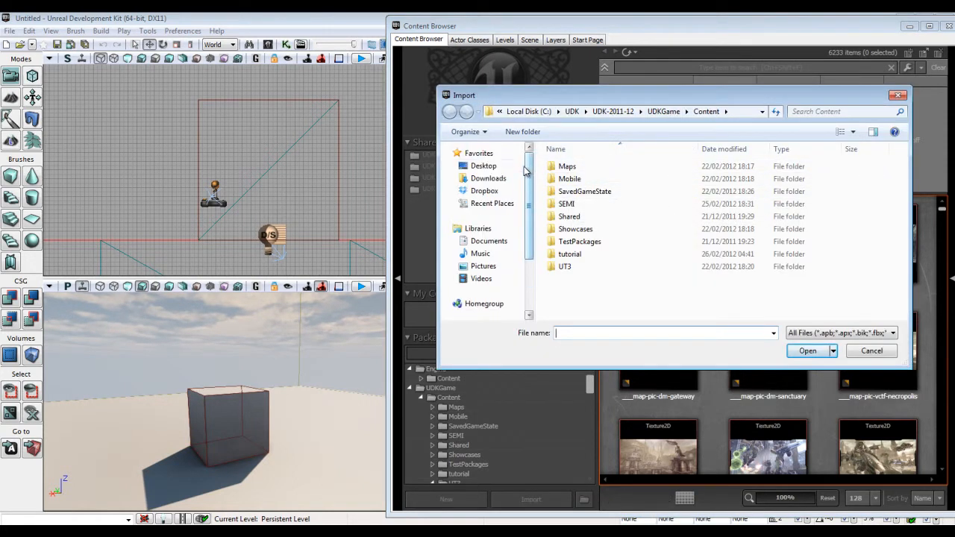
left_click(500, 111)
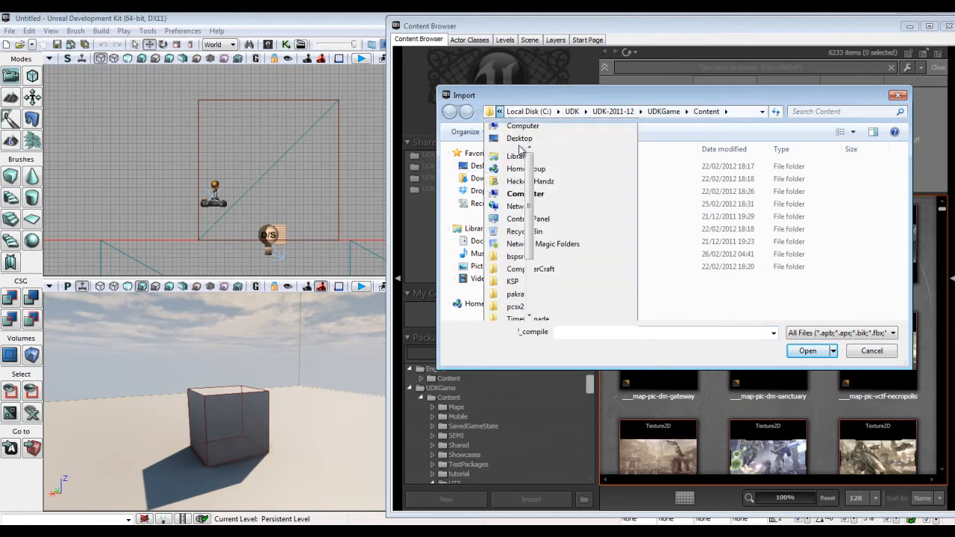
left_click(528, 181)
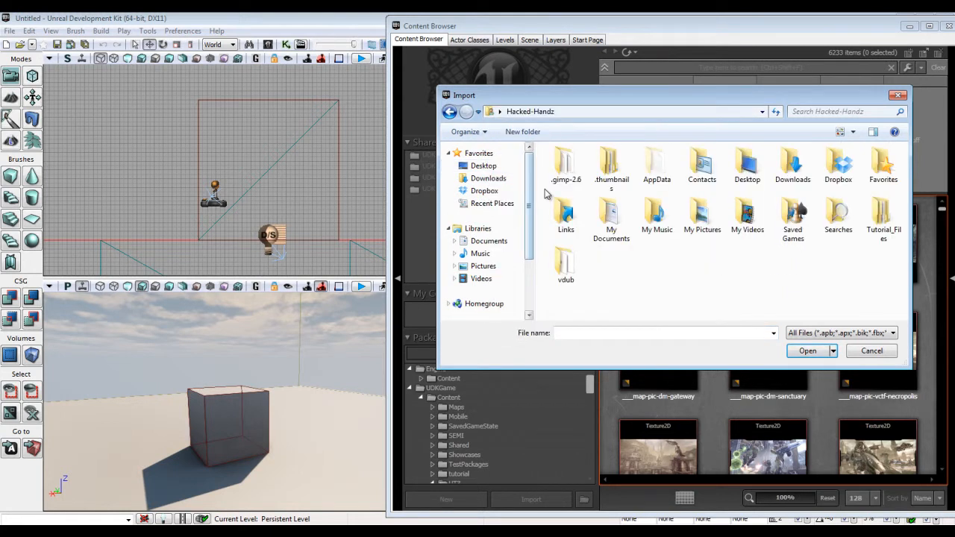
double_click(880, 211)
left_click(591, 173)
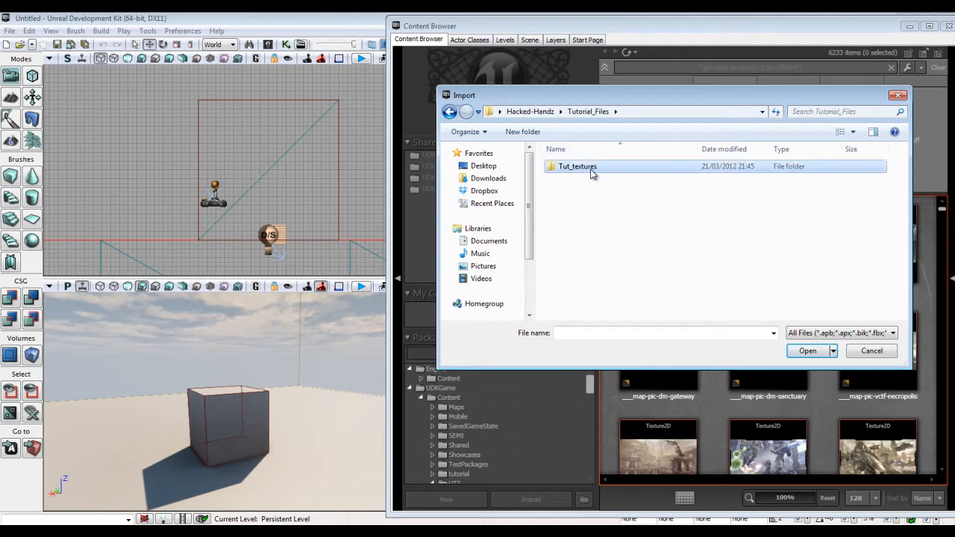
double_click(591, 173)
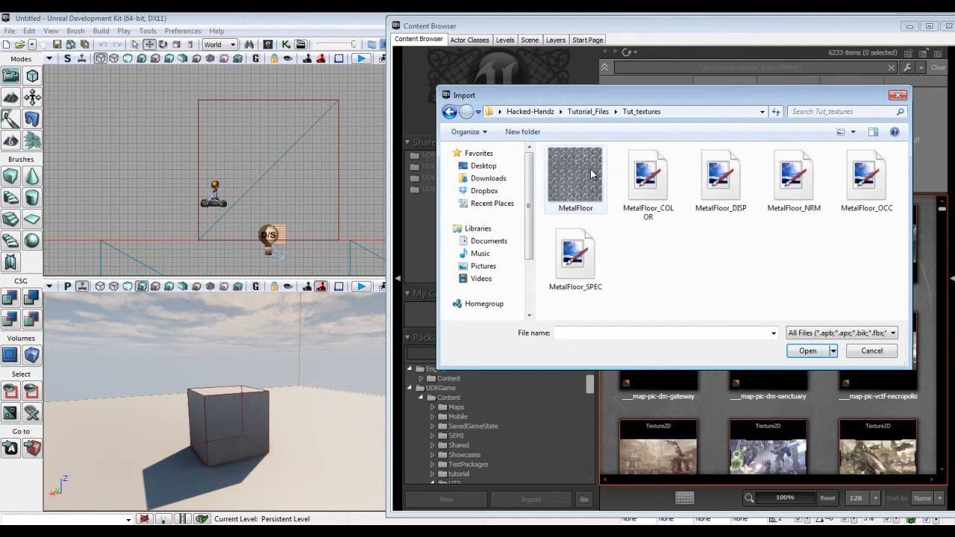
Step: Import the MetalFloor_COLOR, MetalFloor_NRM and MetalFloor_SPEC textures together into package Tut_materials with the grouping Materials
left_click(652, 192)
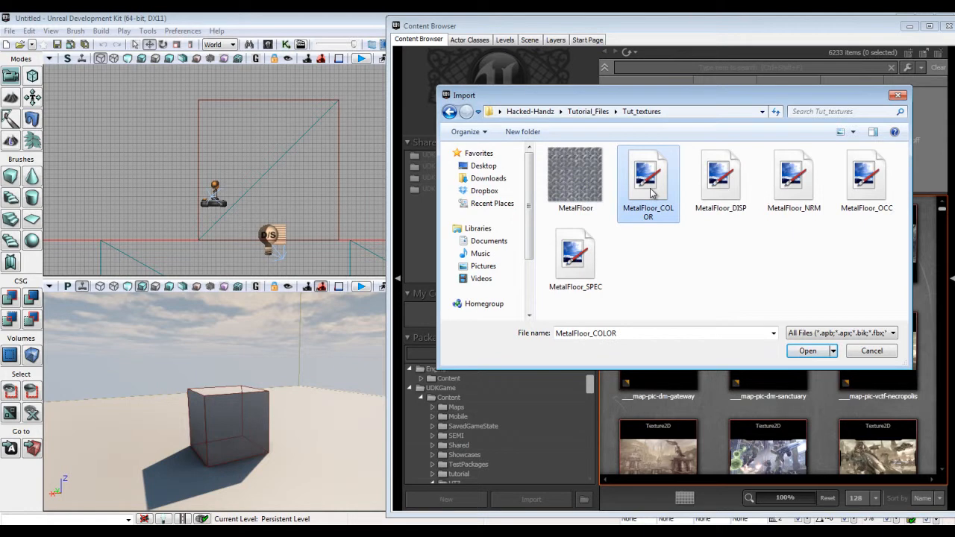
left_click(804, 194, "ctrl")
left_click(586, 269, "ctrl")
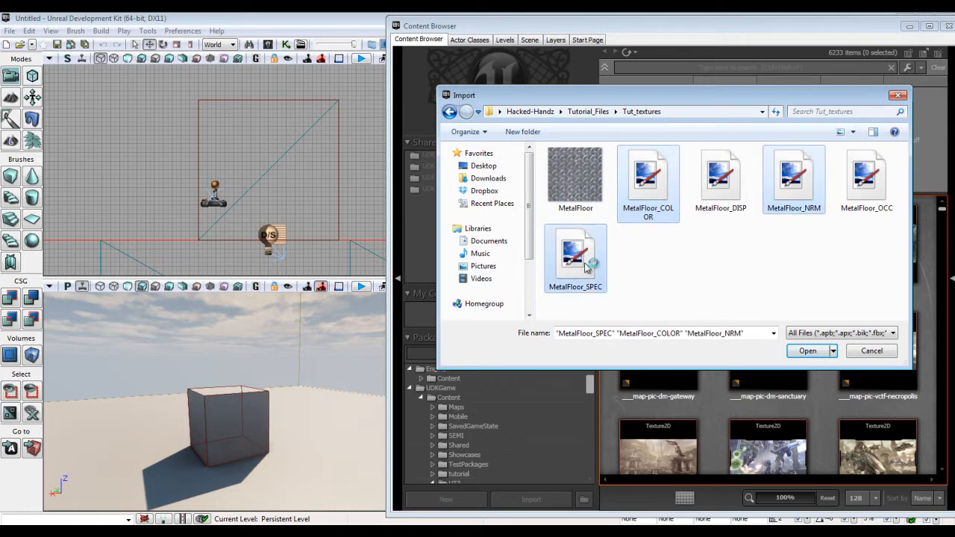
left_click(809, 350)
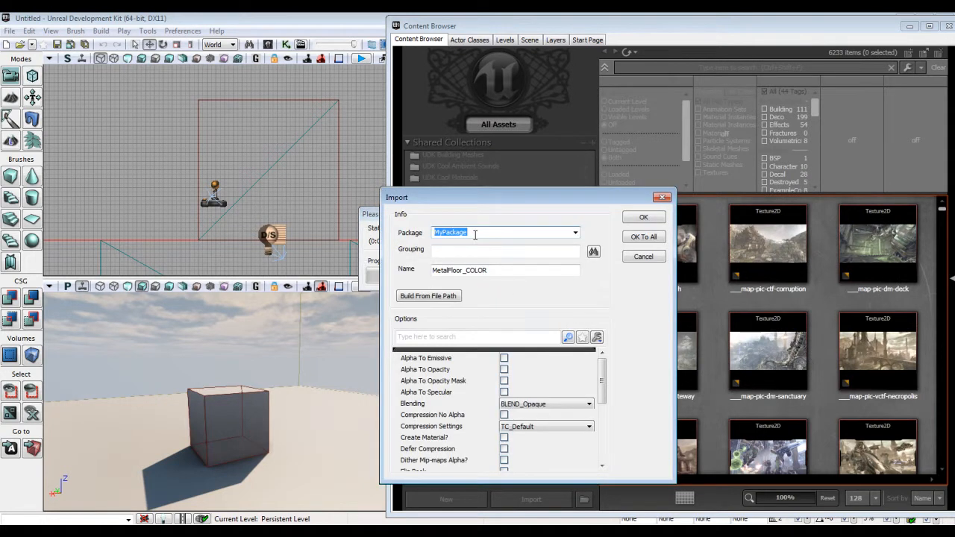
type("Tut_materials")
left_click(464, 252)
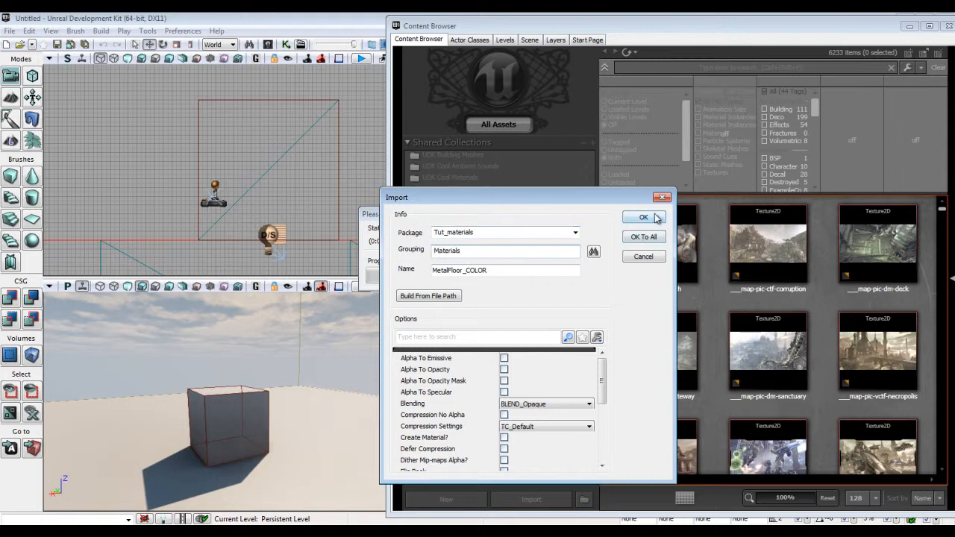
left_click(641, 237)
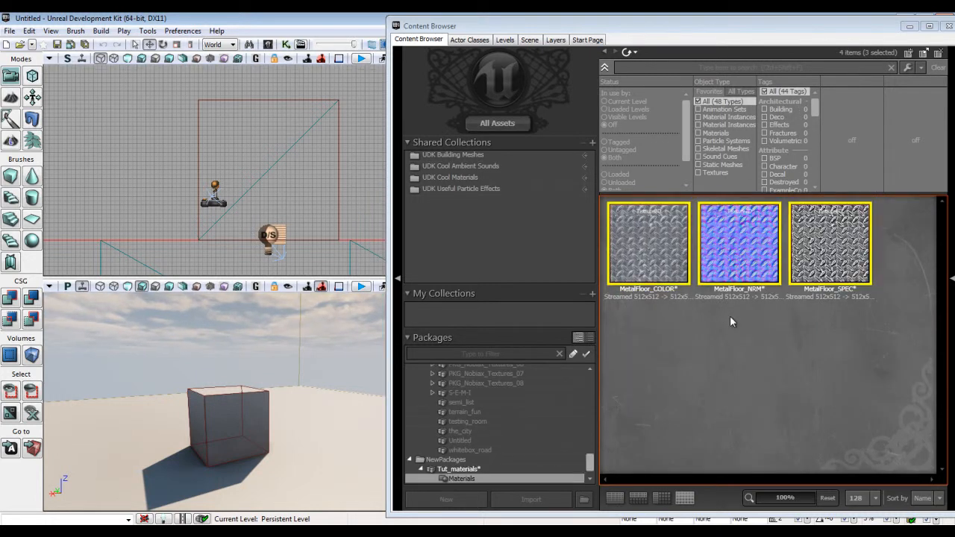
left_click(637, 258)
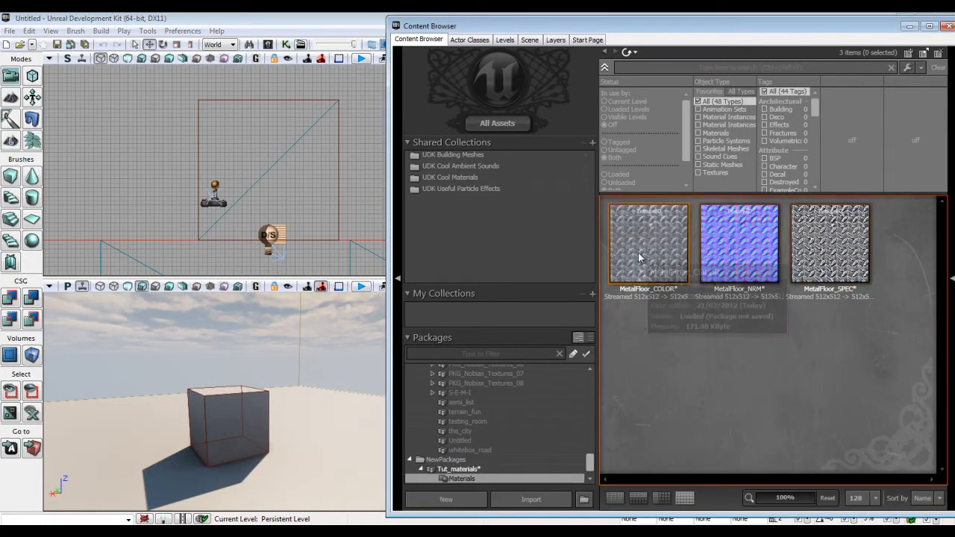
left_click(735, 254)
left_click(818, 252)
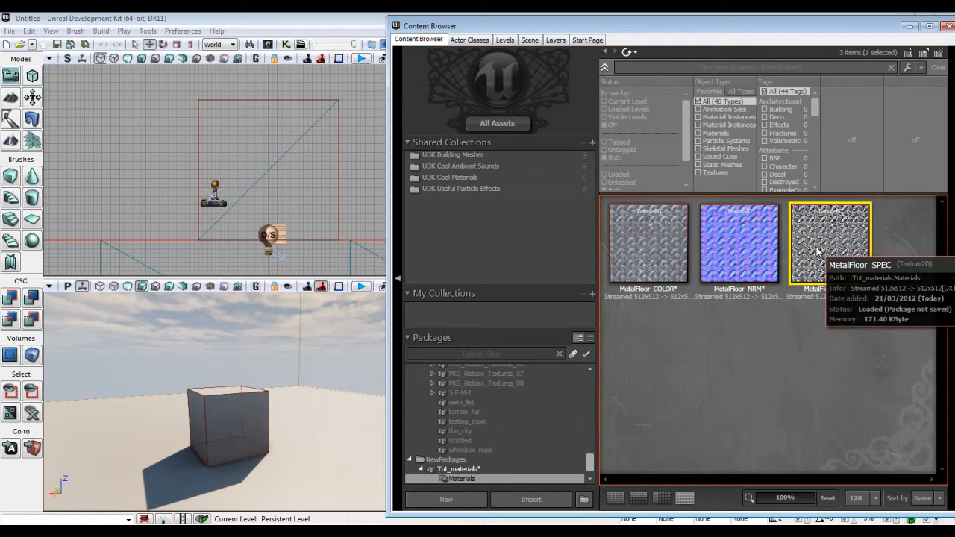
left_click(646, 239)
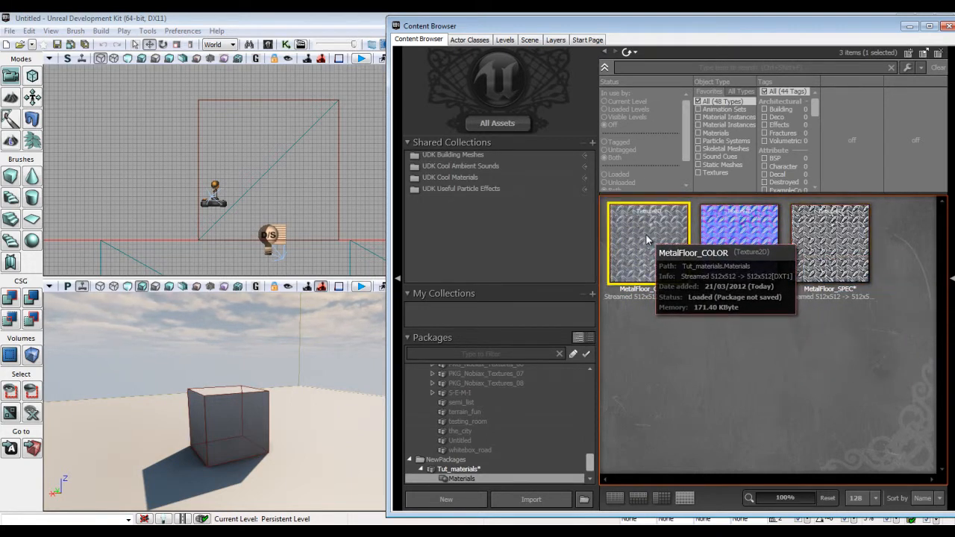
left_click(673, 336)
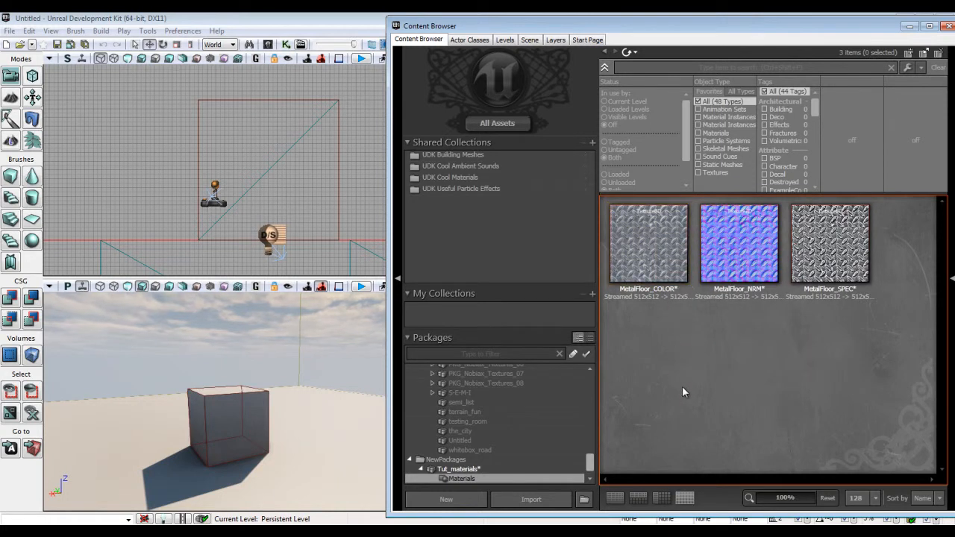
Step: Create a new material from the MetalFloor_COLOR texture in the Materials group of the Tut_materials package, named MetalFloor_COLOR_Mat
right_click(682, 388)
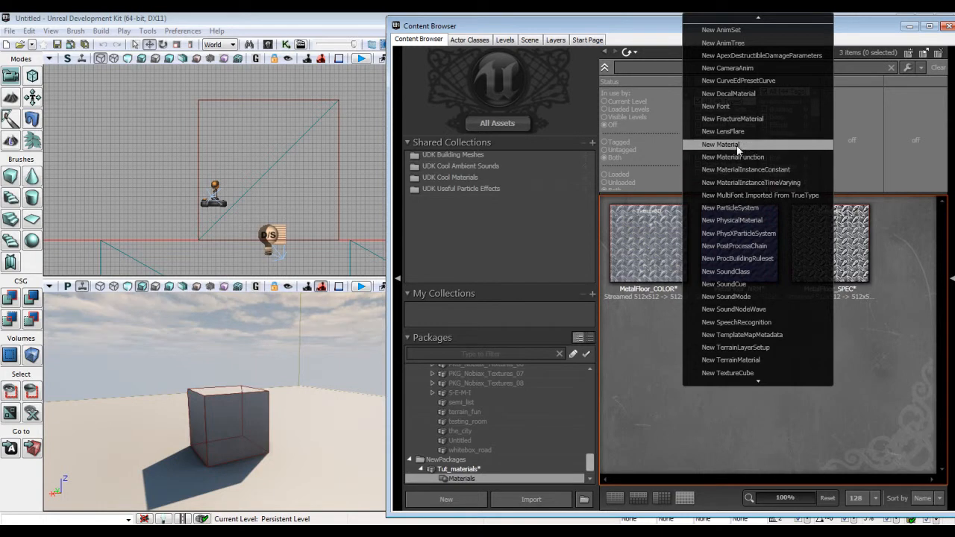
left_click(635, 243)
right_click(634, 242)
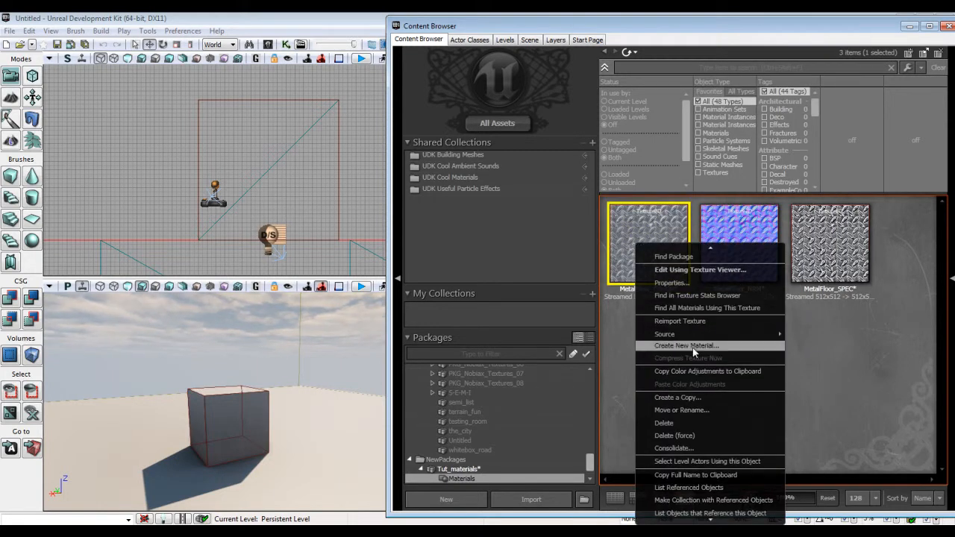
left_click(692, 346)
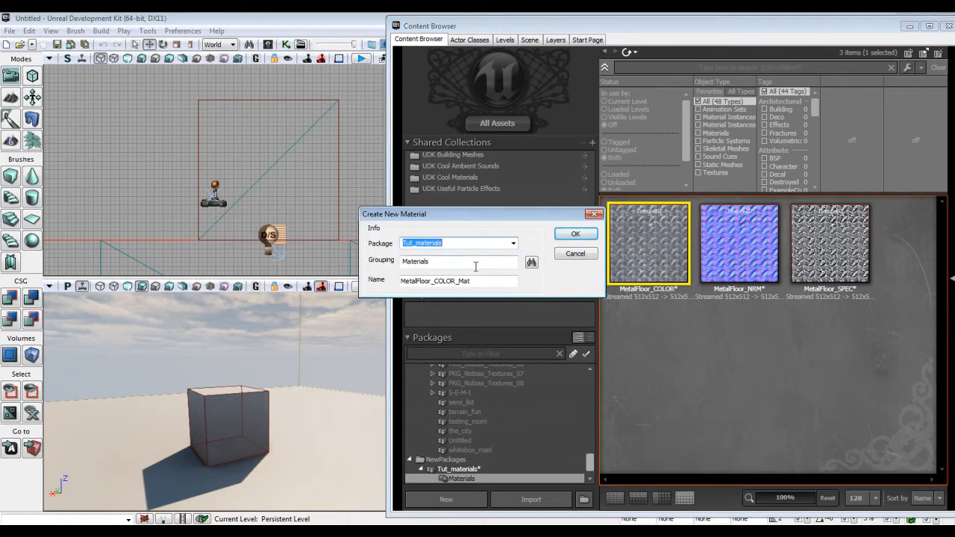
left_click(493, 283)
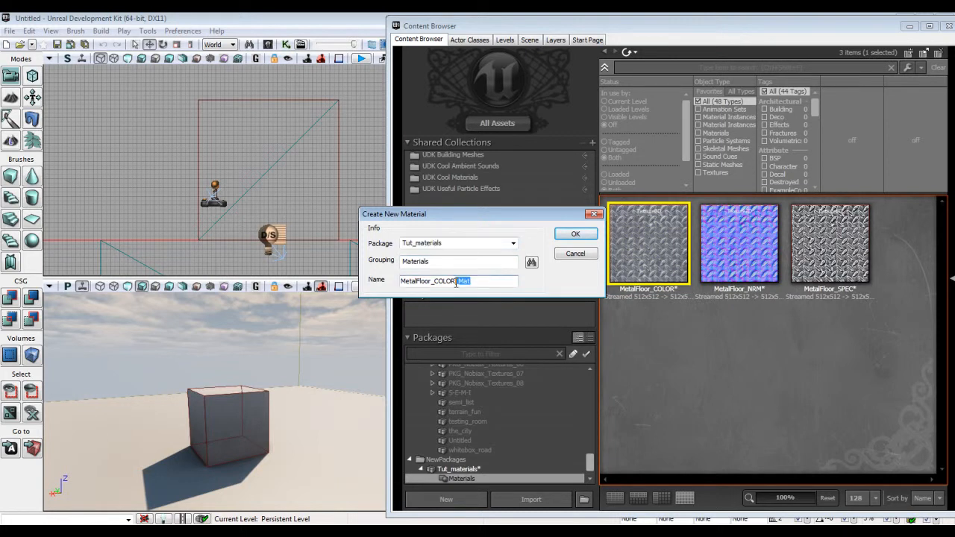
left_click(575, 235)
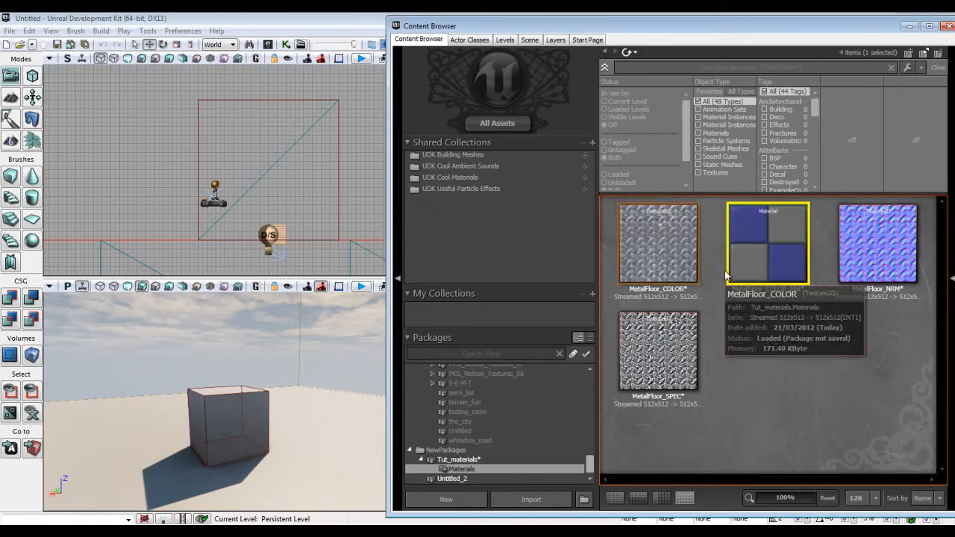
Step: Open the MetalFloor_COLOR_Mat material in the Material Editor and place its window so the texture thumbnails stay accessible
right_click(742, 228)
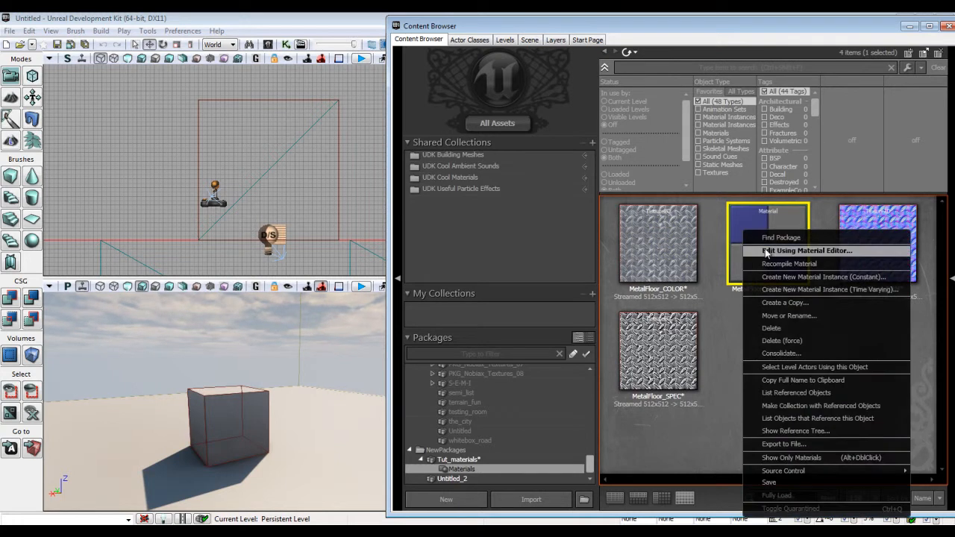
left_click(858, 251)
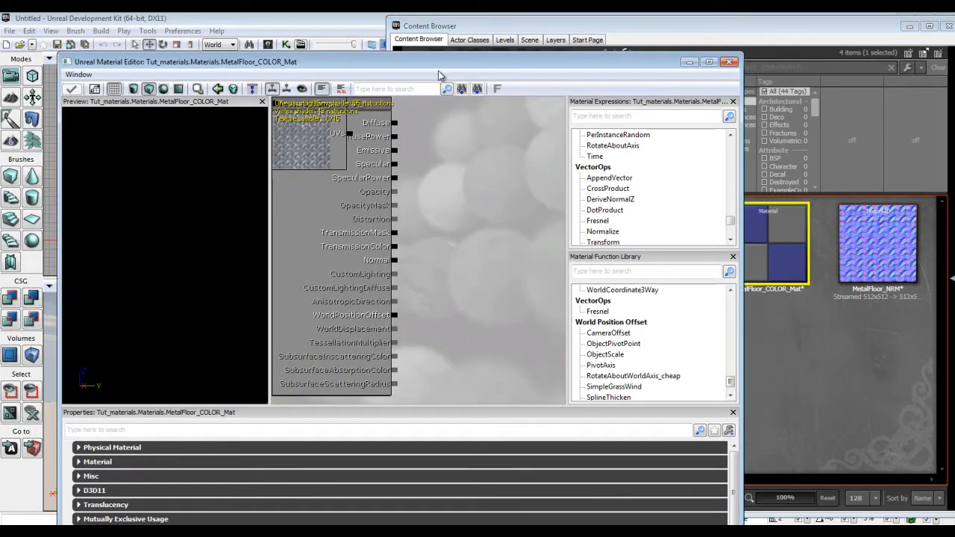
left_click_drag(428, 67, 385, 41)
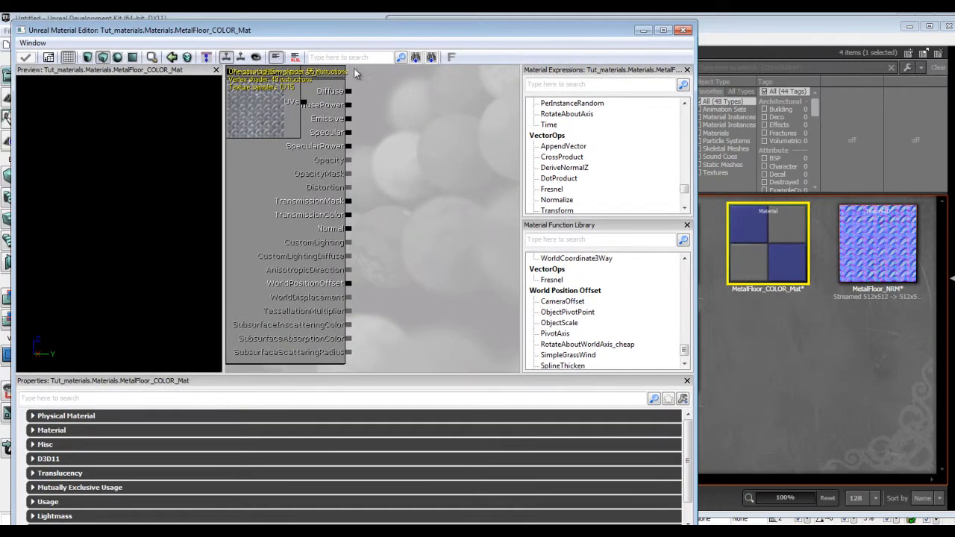
Step: Move the colour texture sample clear of the material node and connect it to the Diffuse channel
left_click_drag(395, 162, 419, 233)
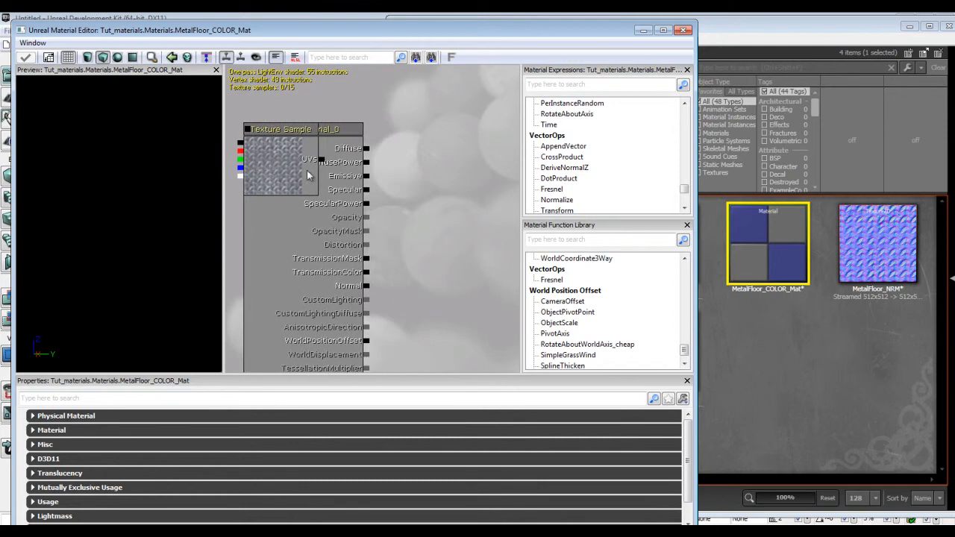
left_click(288, 156)
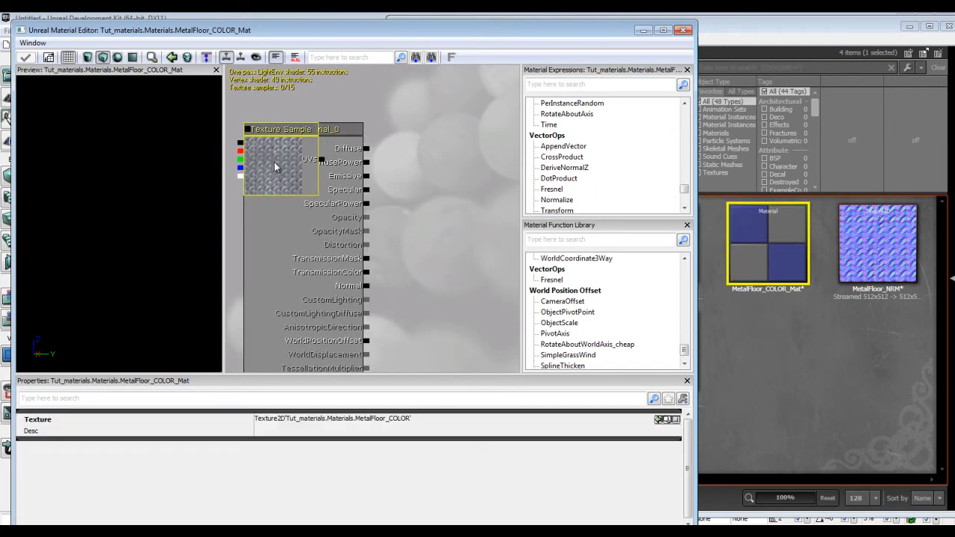
left_click_drag(274, 162, 369, 148)
mouse_move(184, 189)
left_mouse_down()
mouse_move(17, 365)
mouse_move(97, 246)
mouse_move(227, 147)
mouse_move(226, 172)
mouse_move(190, 197)
left_mouse_up()
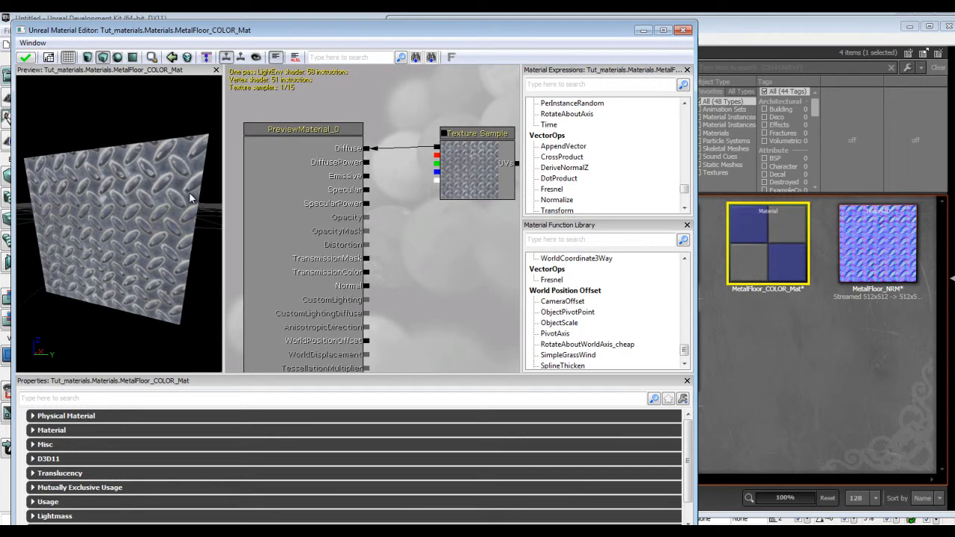
Step: Add the MetalFloor_NRM and MetalFloor_SPEC textures to the material graph as texture samples
left_click(752, 345)
left_click_drag(867, 241, 289, 226)
left_click(636, 340)
left_click_drag(672, 346, 289, 326)
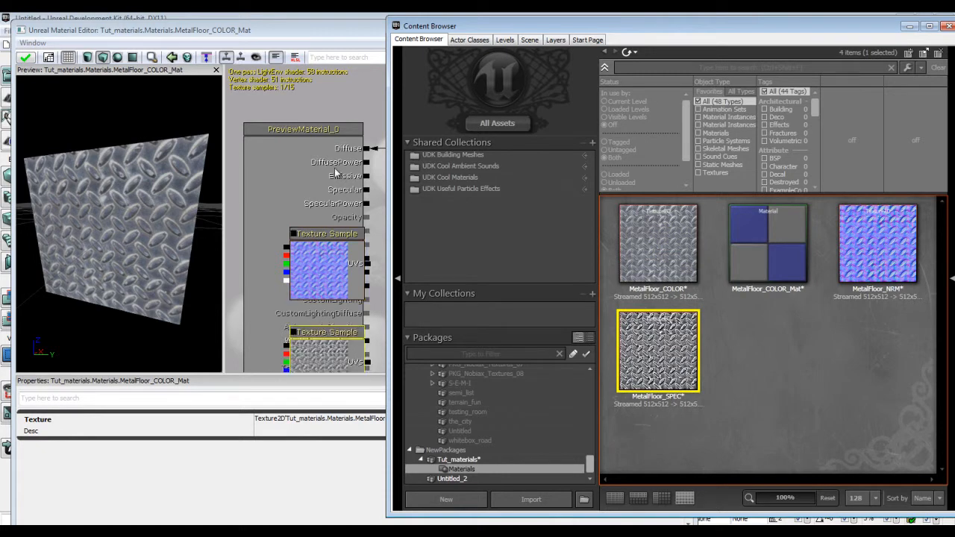
Step: Arrange the specular and normal texture samples in a column beneath the colour sample, with the normal one lowest
left_click(325, 38)
left_click_drag(408, 268, 369, 203)
left_click(270, 198)
left_click_drag(270, 196, 416, 301)
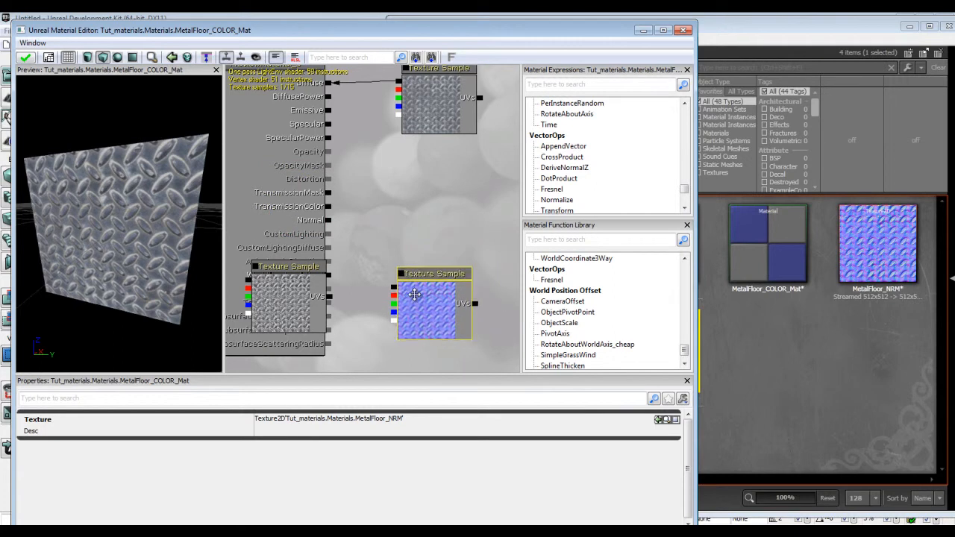
left_click_drag(271, 308, 423, 200)
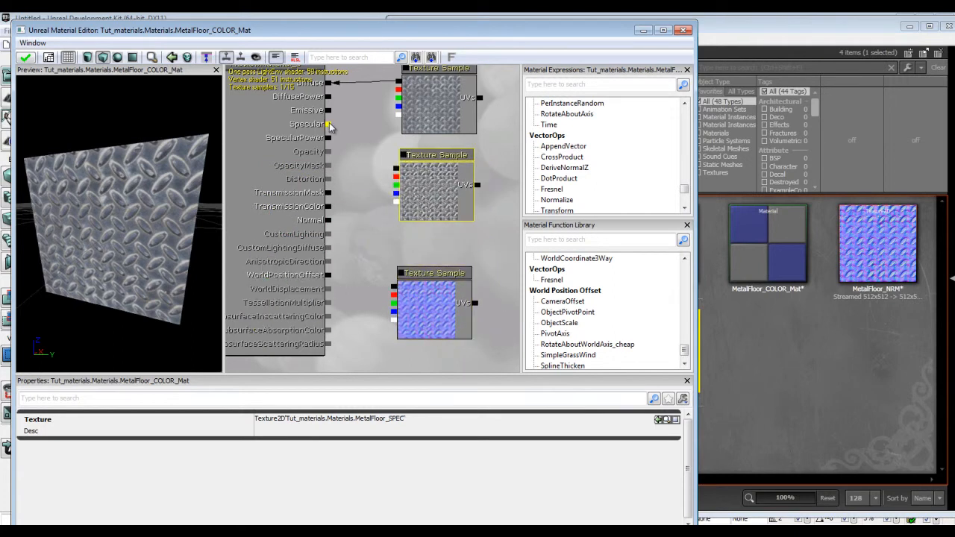
Step: Connect the MetalFloor_SPEC sample to Specular and the MetalFloor_NRM sample to Normal, and apply the material changes
left_click_drag(329, 124, 397, 170)
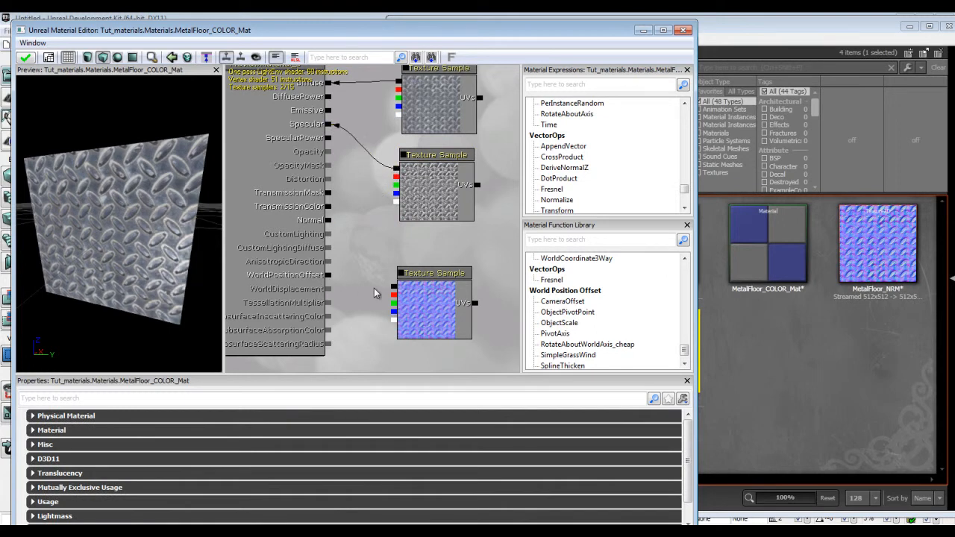
left_click_drag(396, 289, 333, 225)
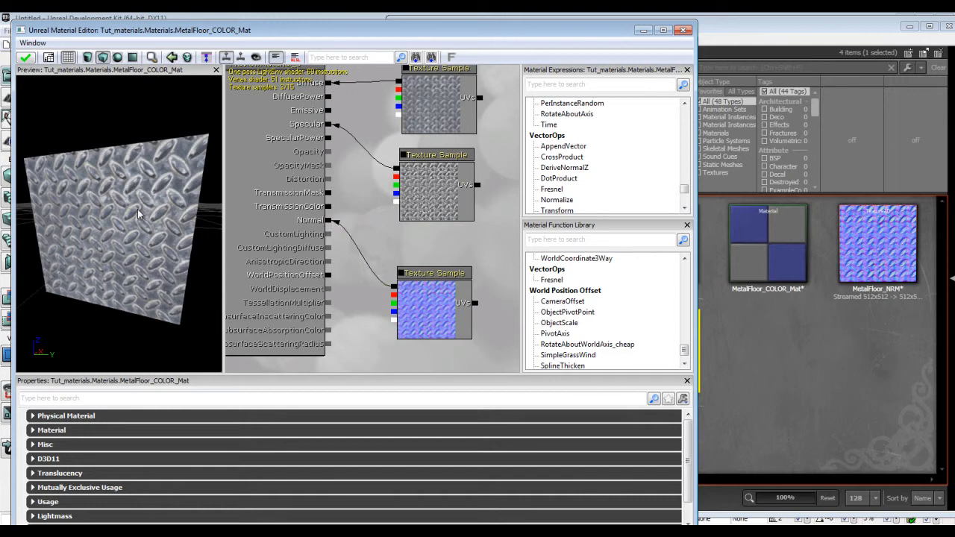
left_click_drag(138, 214, 124, 270)
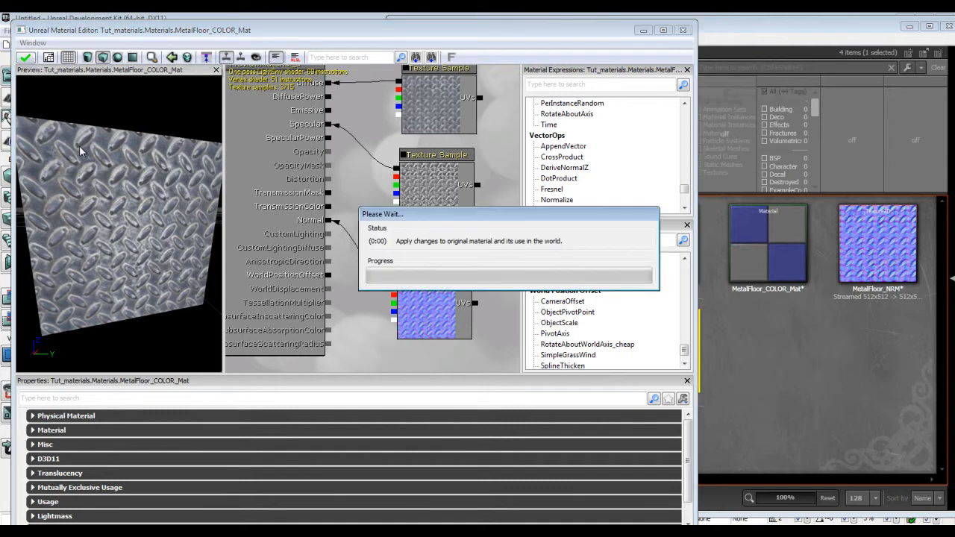
Step: Select the MetalFloor_COLOR_Mat material and add a flat slab brush carrying it to the level
left_click(646, 31)
left_click(770, 352)
left_click(772, 235)
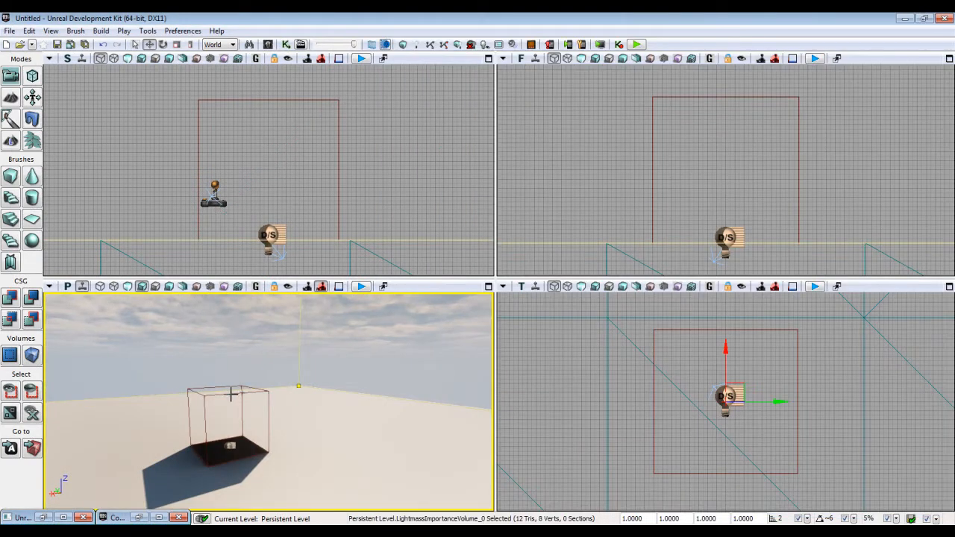
left_click(231, 395)
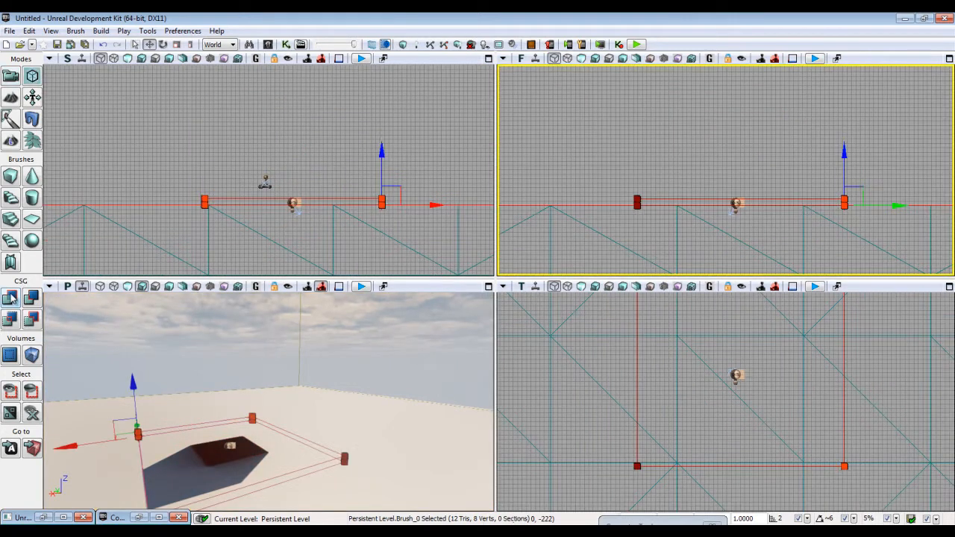
left_click(11, 298)
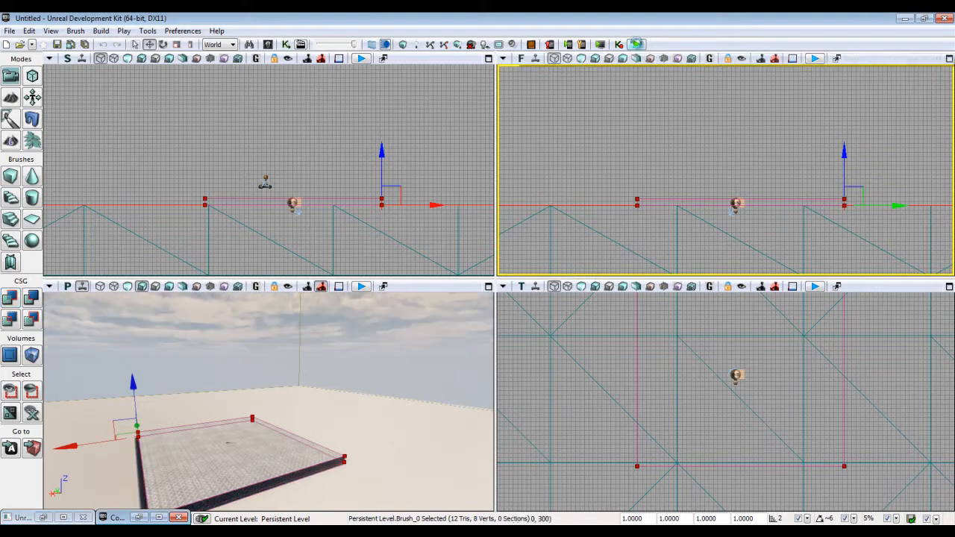
Step: Run the level in a preview and move across the metal floor slab to inspect its texture and relief
key("F8")
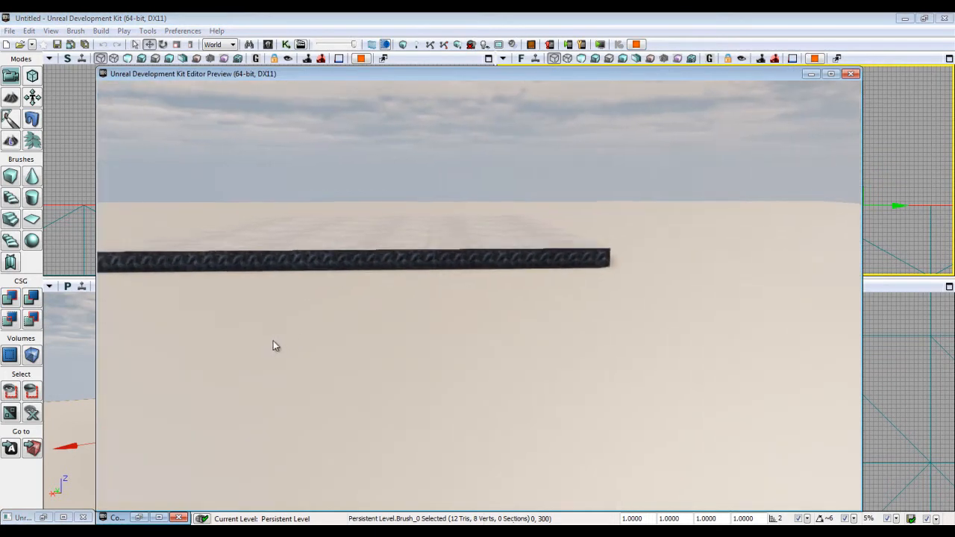
key("w")
key("w")
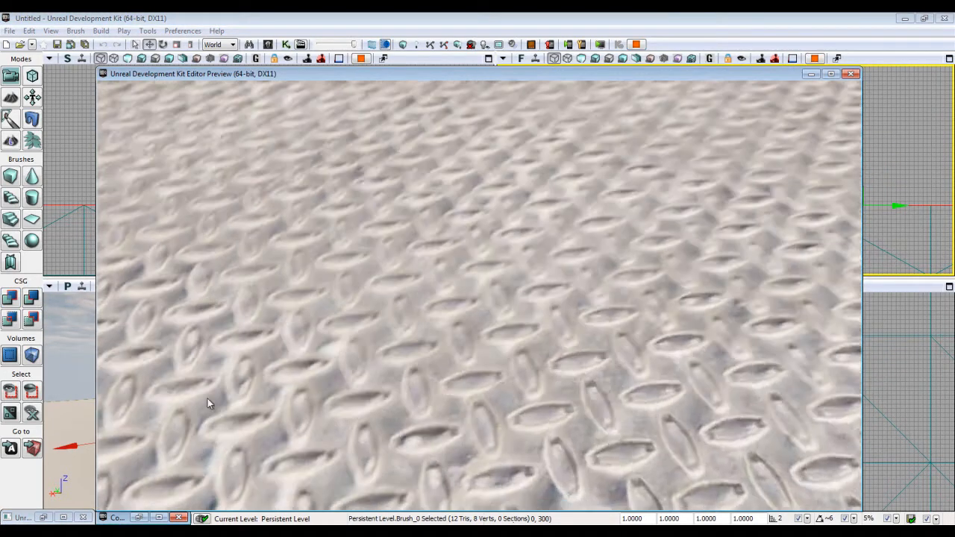
key("w")
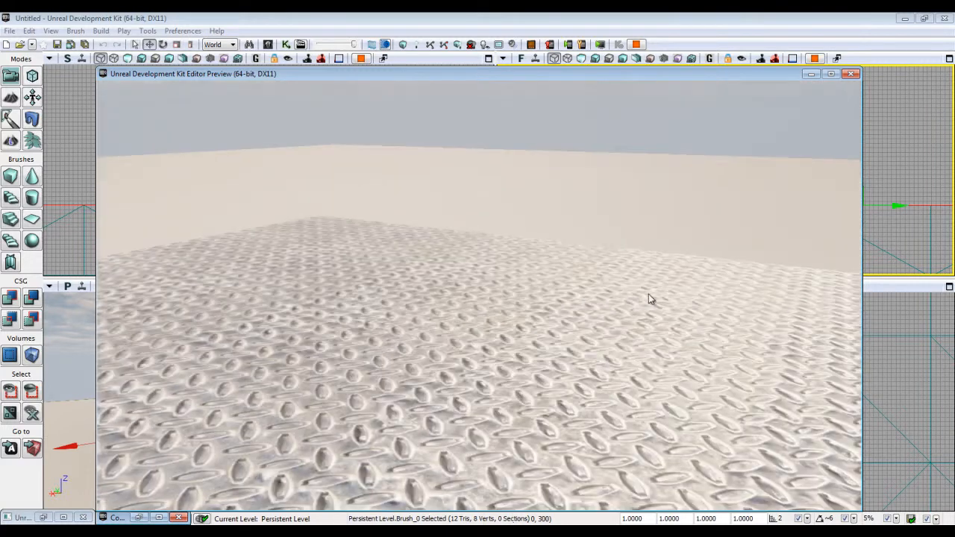
key("w")
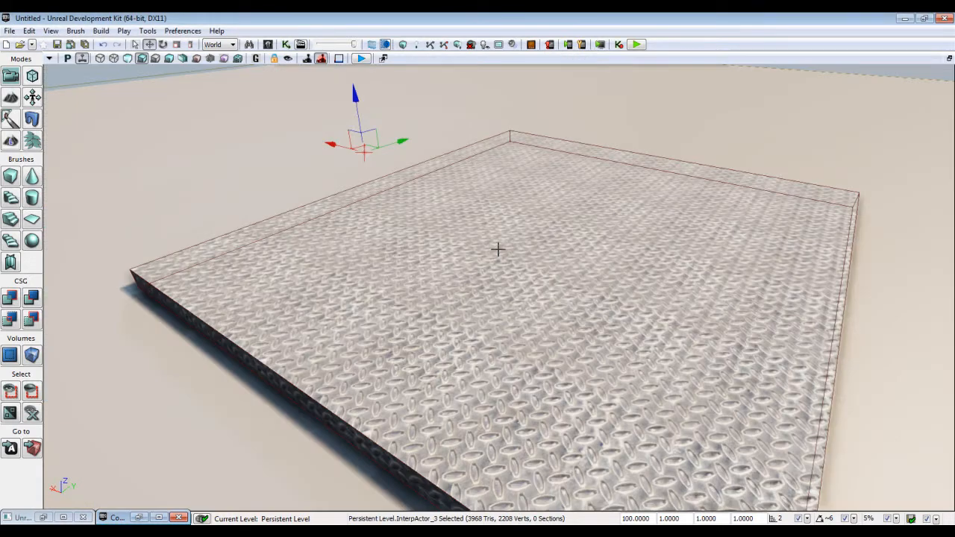
key("Escape")
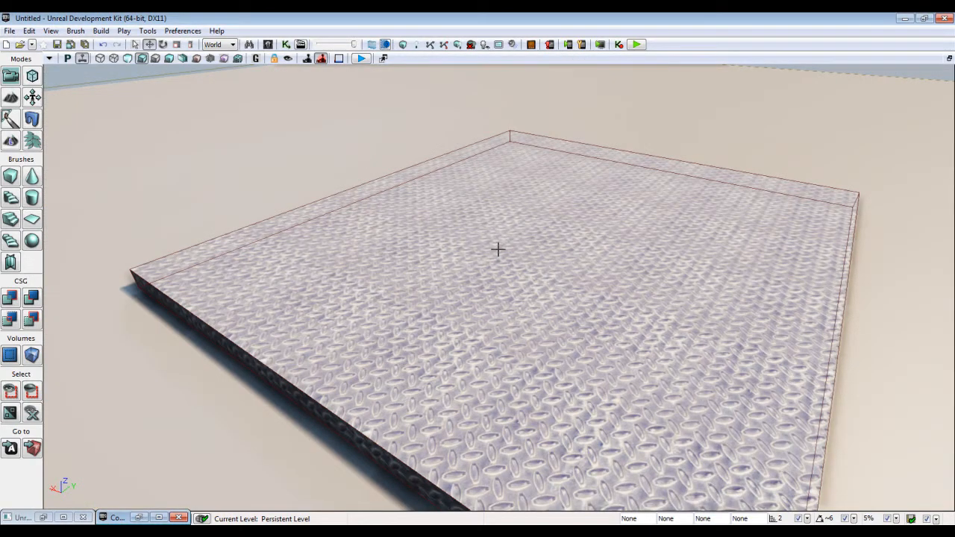
Step: Open the surface properties of the slab's top face and apply Planar alignment to its texture
double_click(497, 249)
left_click_drag(525, 170, 165, 88)
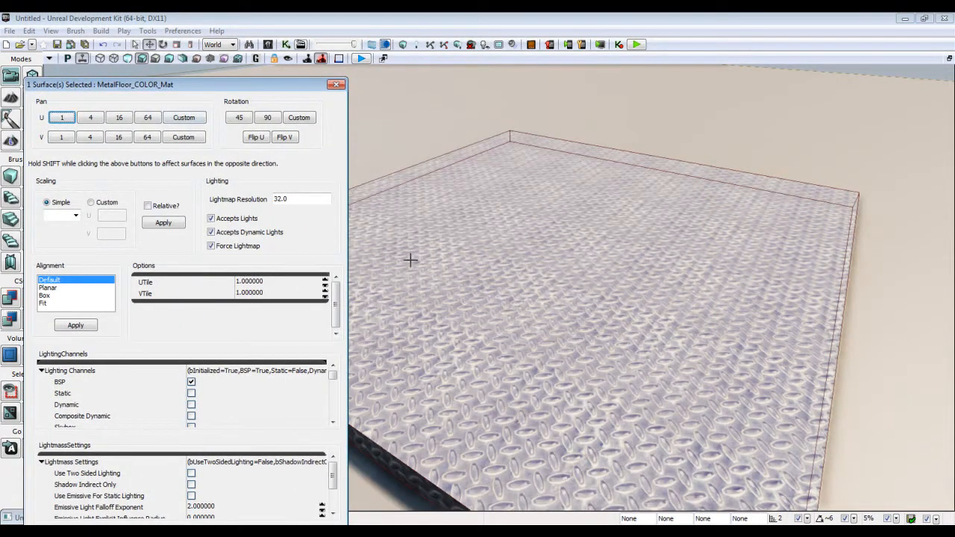
left_click(50, 288)
left_click(75, 326)
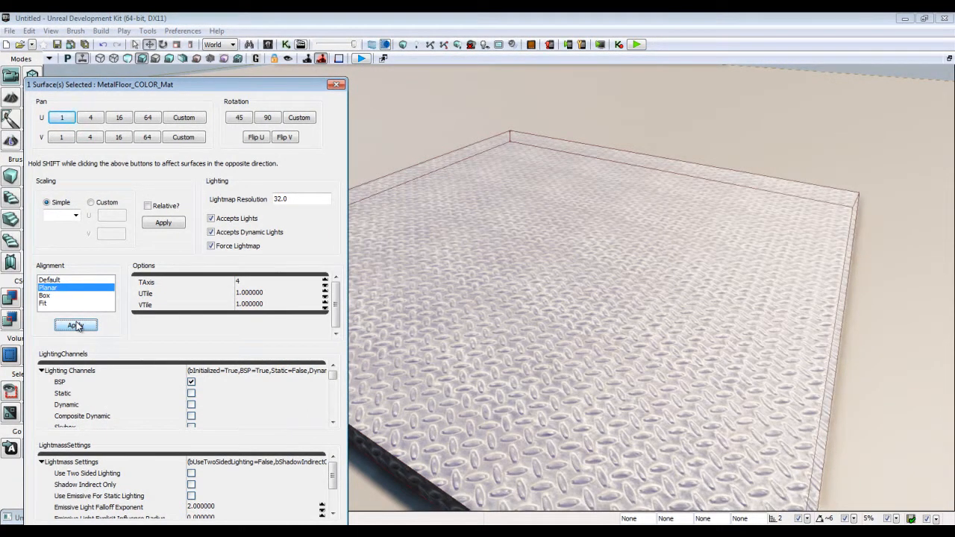
Step: Try simple texture scalings of 0.5, 0.0625 and 16.0 on the slab's top face
left_click(74, 216)
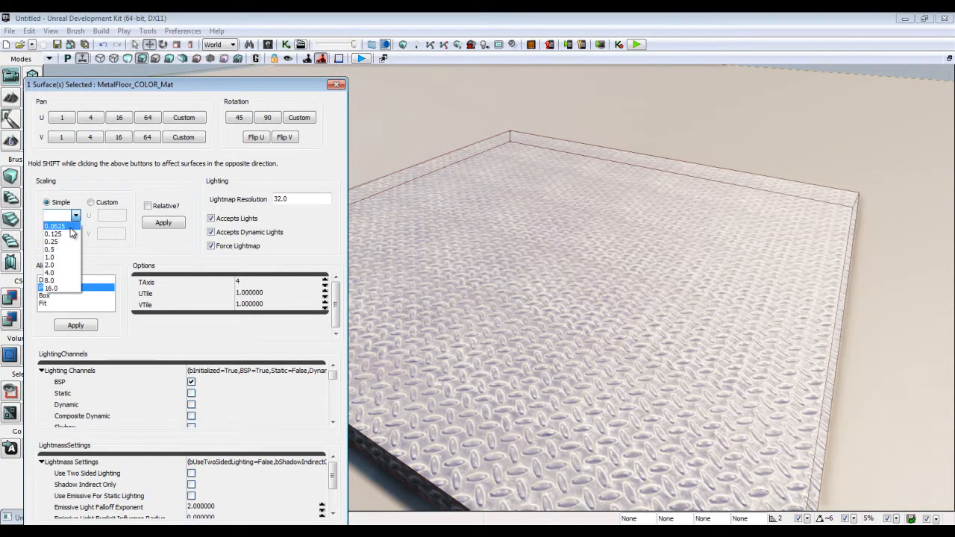
left_click(66, 249)
left_click(158, 223)
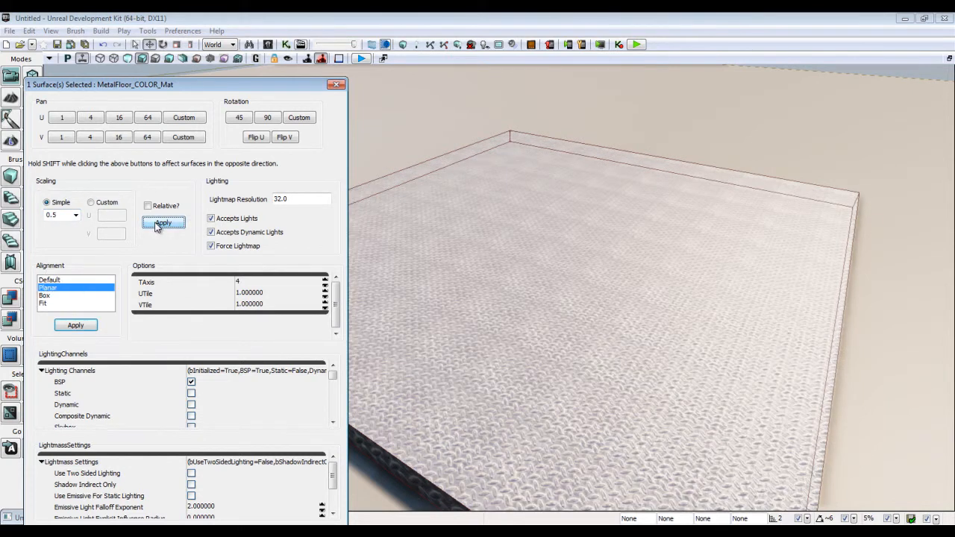
left_click(75, 215)
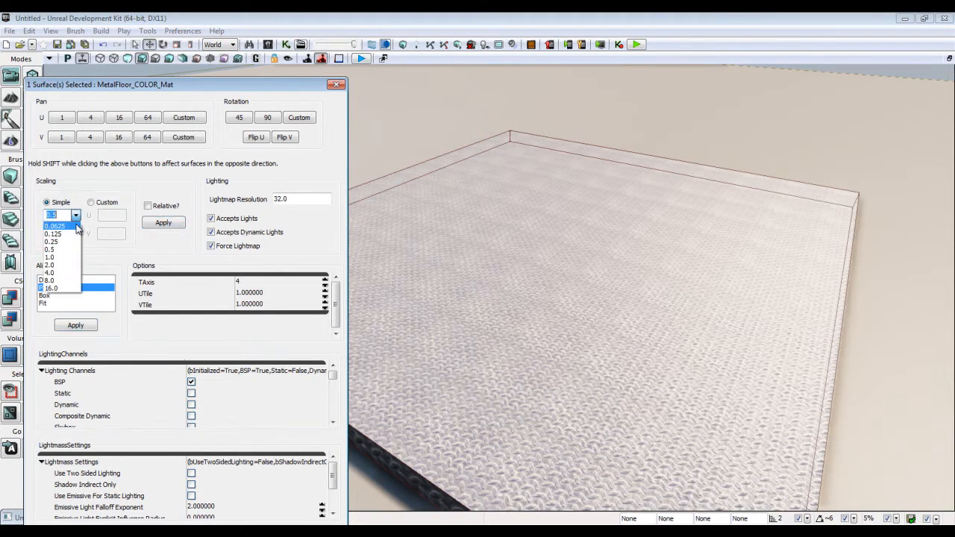
left_click(60, 227)
left_click(165, 223)
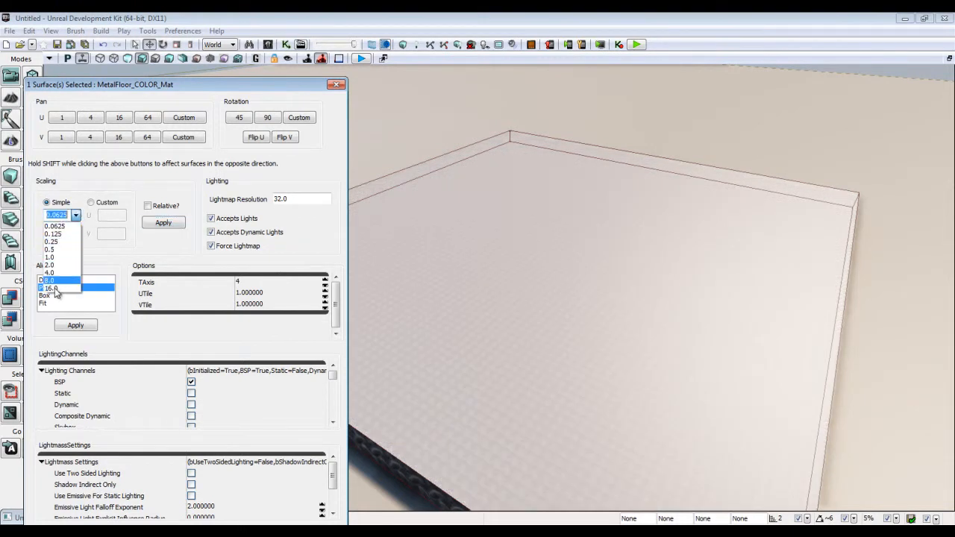
left_click(56, 289)
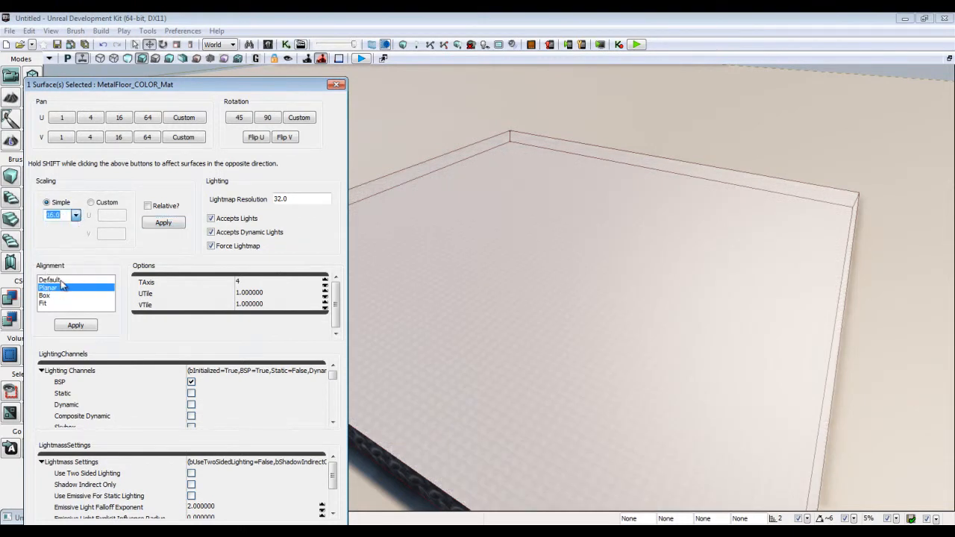
left_click(161, 224)
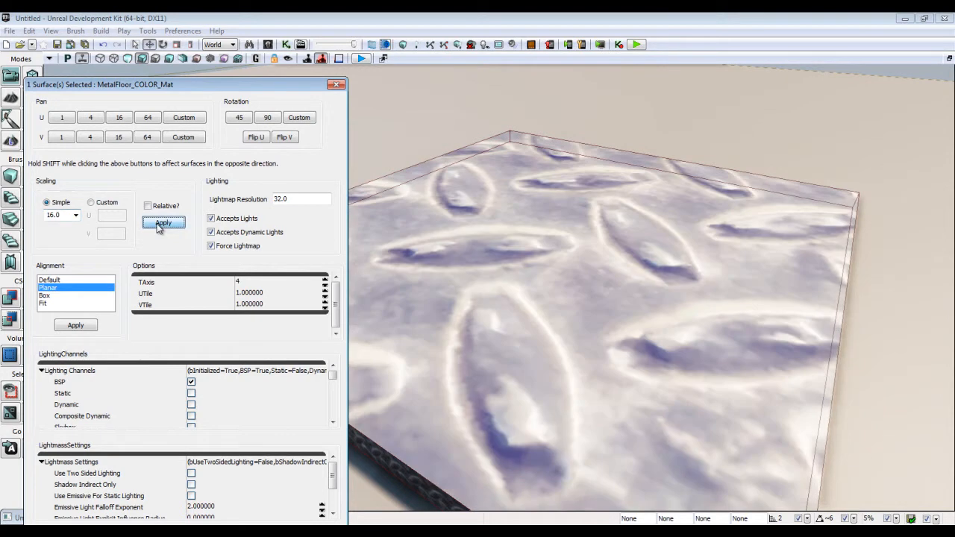
Step: Set the simple texture scaling of the slab's top face to 0.5 and apply it
left_click(75, 214)
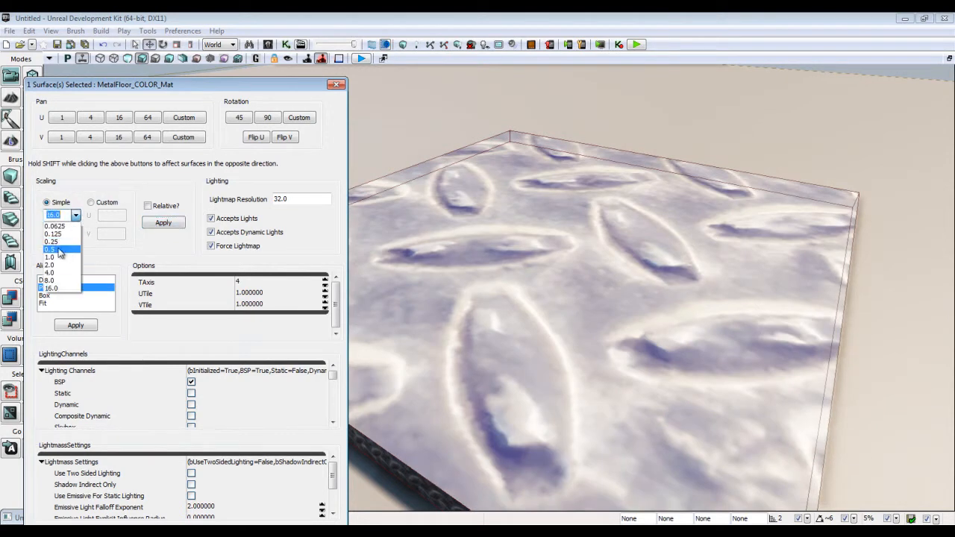
left_click(60, 253)
left_click(156, 226)
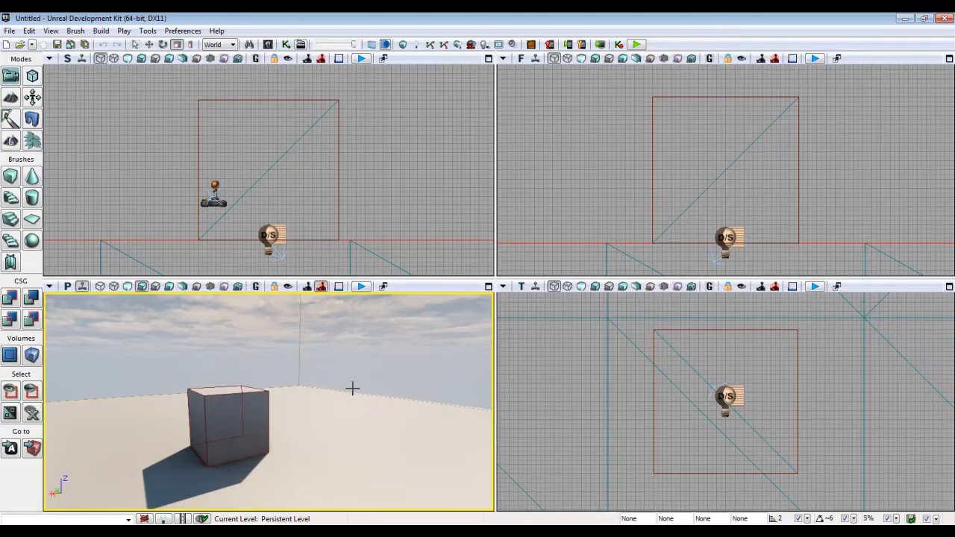
Step: Maximize the perspective view, select the large default floor platform and delete it from the level
right_click_drag(354, 386, 313, 464)
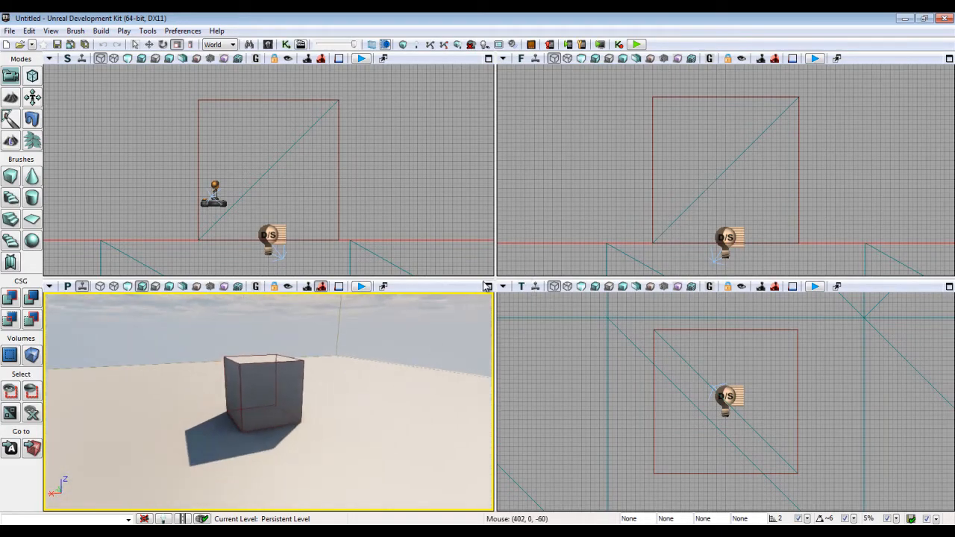
left_click(487, 286)
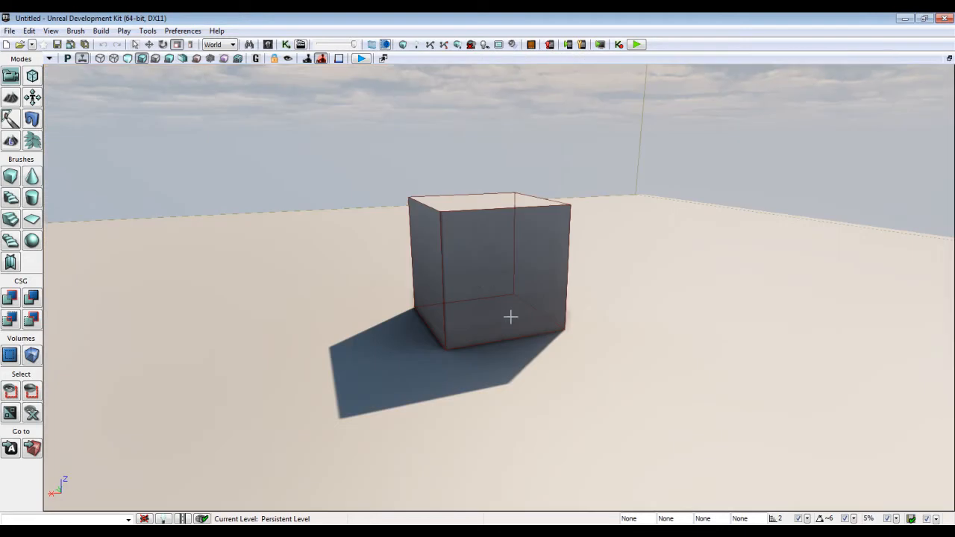
right_click_drag(770, 287, 821, 321)
key("s")
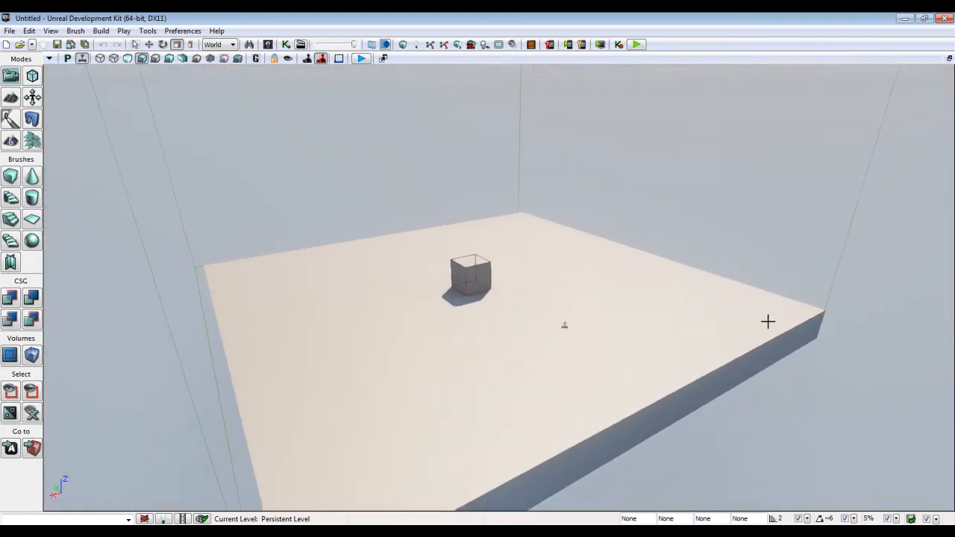
left_click(676, 326)
key("space")
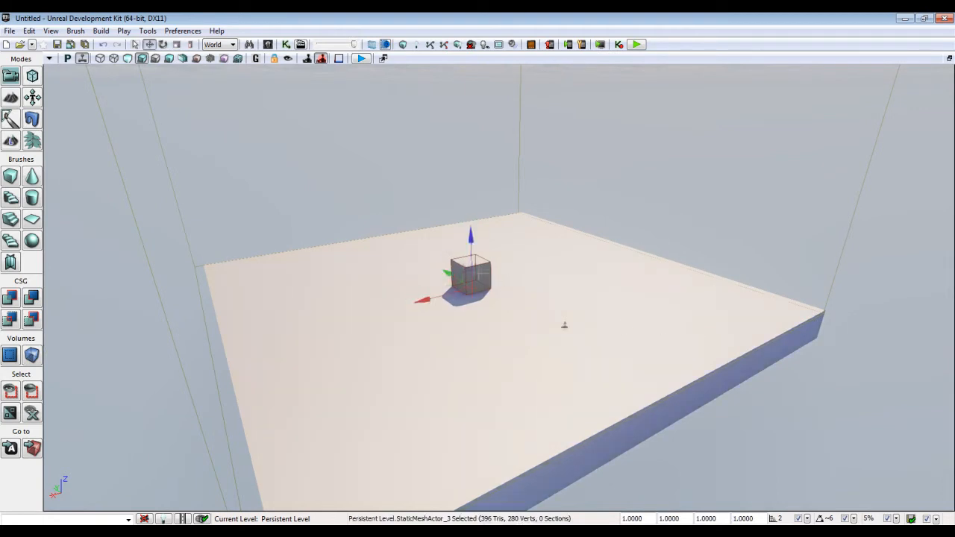
key("Delete")
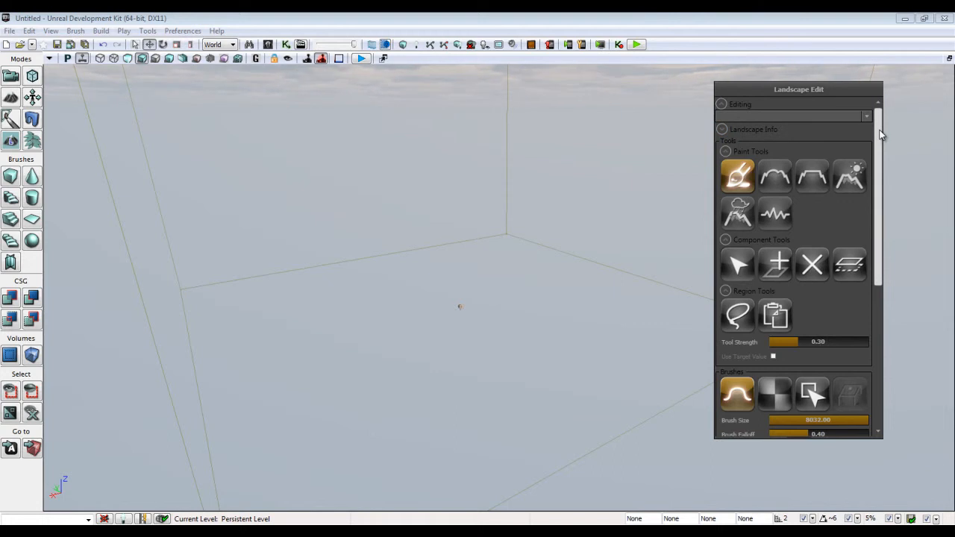
Step: Create a new landscape with a heightmap size of 127 x 127 vertices
left_click_drag(880, 133, 724, 435)
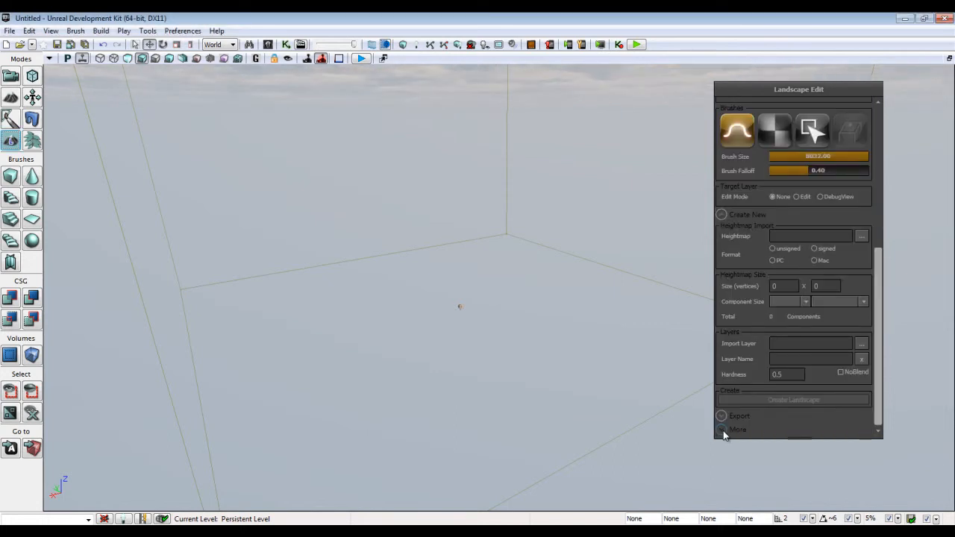
left_click(780, 285)
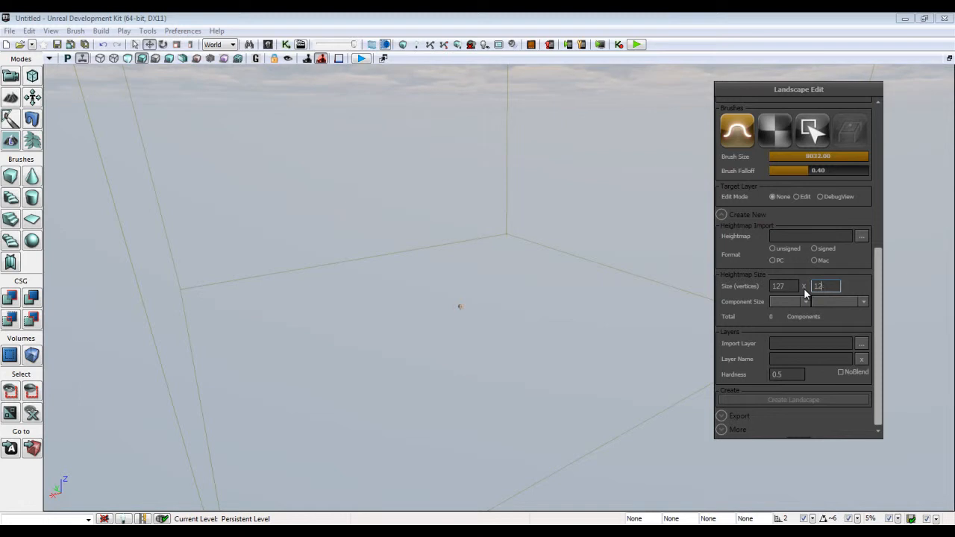
left_click(795, 286)
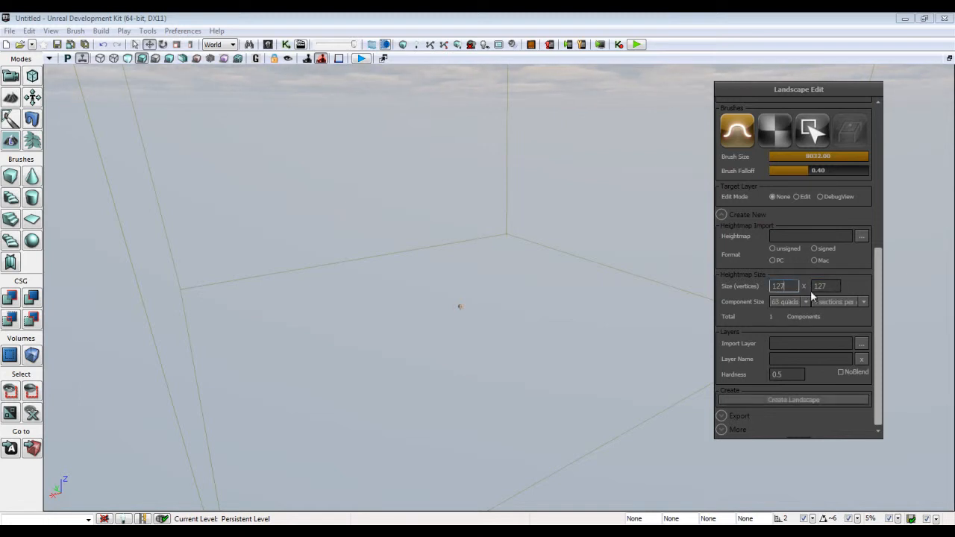
left_click(814, 400)
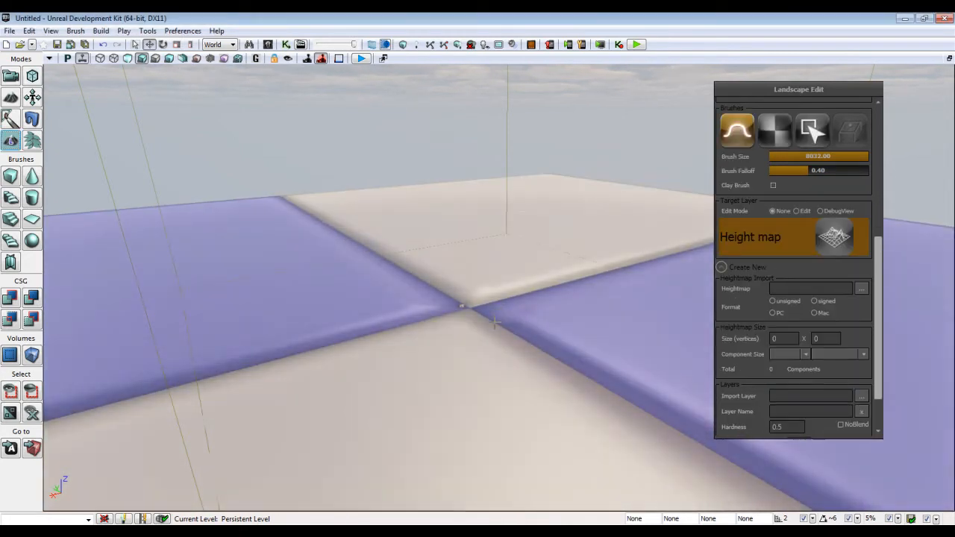
Step: Set the landscape brush size to 1024
right_click_drag(548, 317, 650, 304)
mouse_move(183, 352)
right_mouse_down()
mouse_move(164, 361)
mouse_move(201, 363)
mouse_move(236, 391)
mouse_move(351, 396)
mouse_move(247, 397)
right_mouse_up()
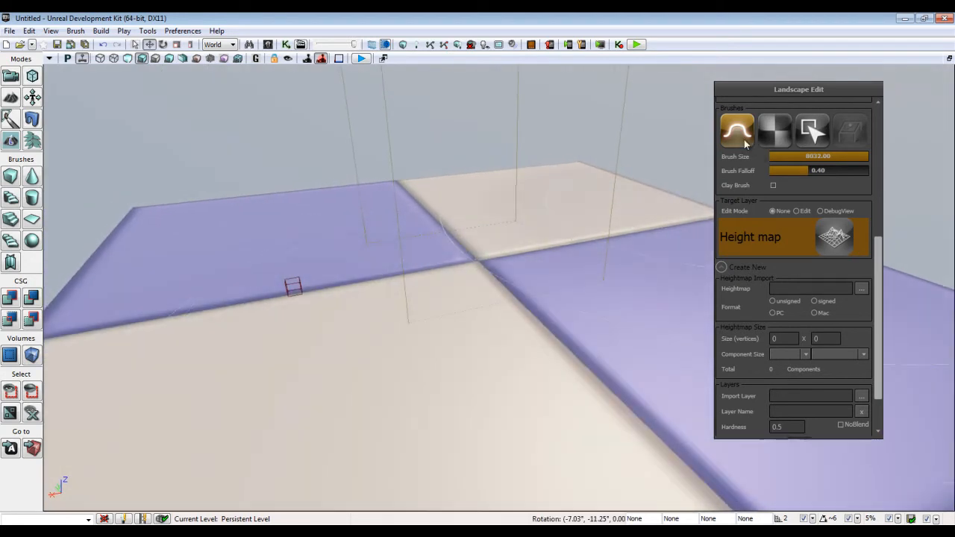
left_click(811, 158)
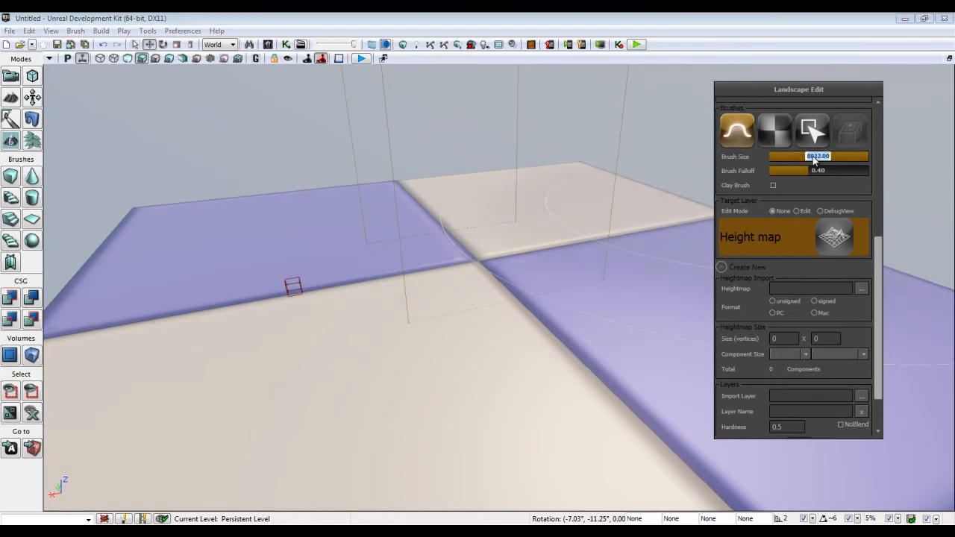
type("1024")
key("Return")
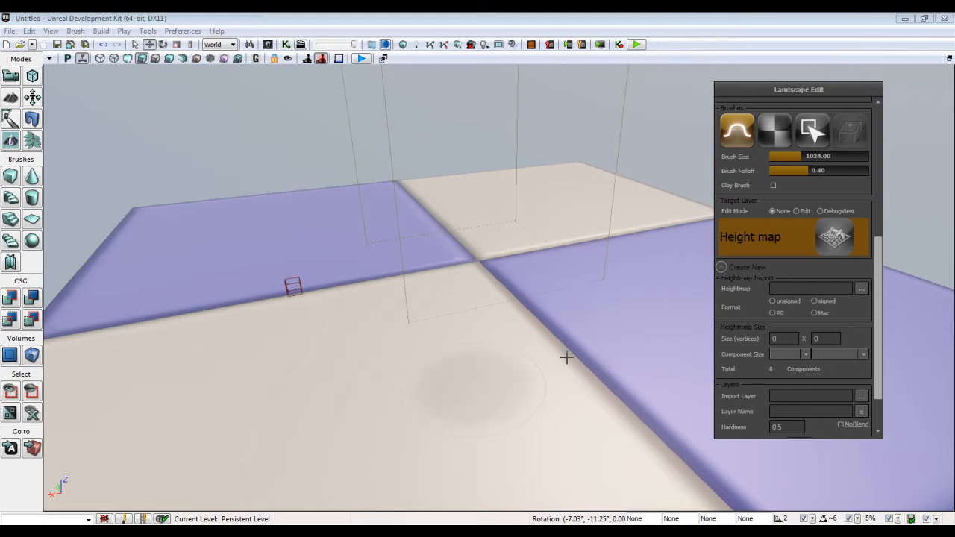
Step: Sculpt a raised hill on the landscape with the Paint tool at 0.30 strength, building up height with repeated strokes
left_click_drag(887, 254, 890, 122)
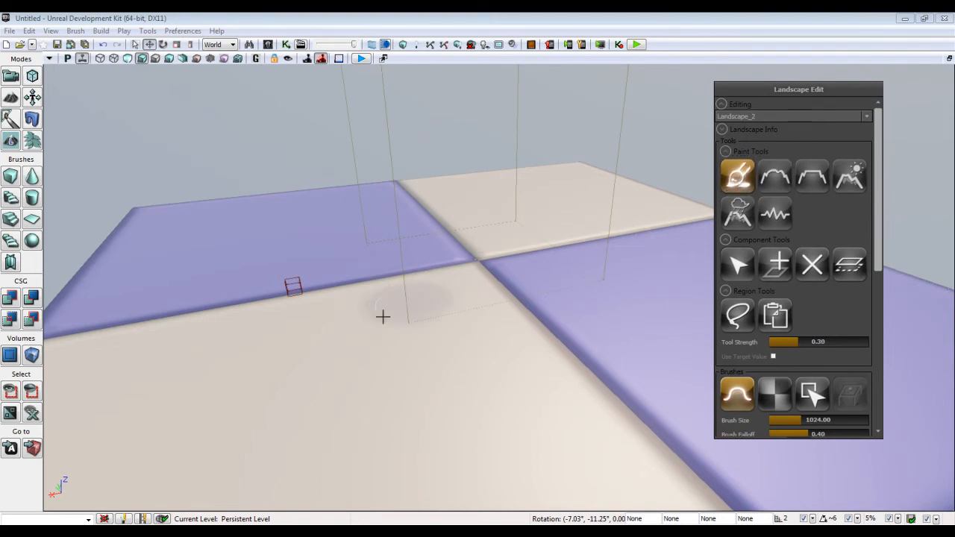
mouse_move(385, 358)
left_mouse_down("ctrl")
mouse_move(326, 358)
mouse_move(501, 380)
mouse_move(634, 328)
mouse_move(639, 315)
mouse_move(560, 366)
mouse_move(432, 383)
mouse_move(369, 377)
left_mouse_up("ctrl")
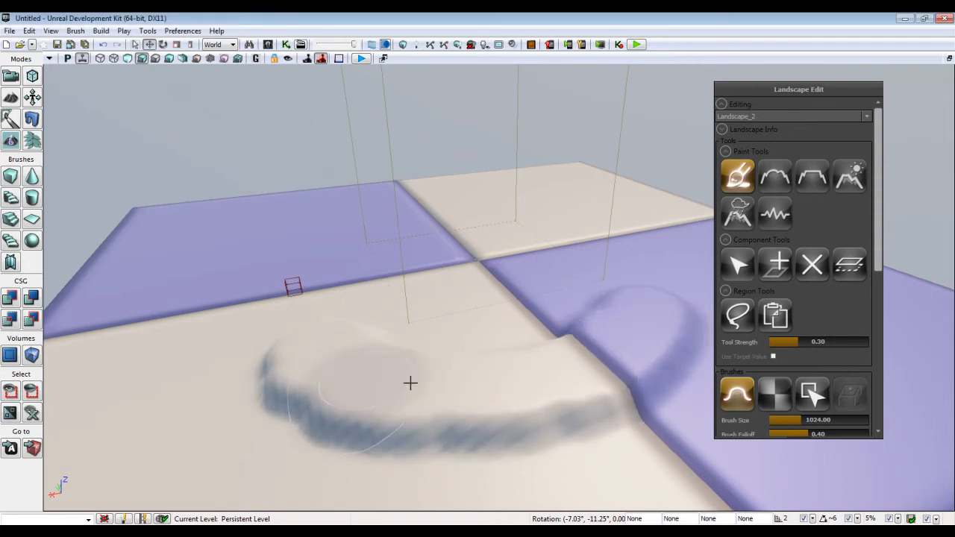
mouse_move(474, 369)
left_mouse_down("ctrl")
mouse_move(343, 324)
mouse_move(411, 346)
mouse_move(559, 339)
mouse_move(620, 291)
mouse_move(600, 329)
mouse_move(501, 373)
mouse_move(390, 399)
mouse_move(299, 405)
mouse_move(228, 433)
mouse_move(321, 375)
mouse_move(296, 405)
mouse_move(258, 413)
mouse_move(352, 397)
left_mouse_up("ctrl")
Step: Smooth the bumpy slope of the sculpted hill with the Smooth tool
right_click_drag(401, 402, 778, 189)
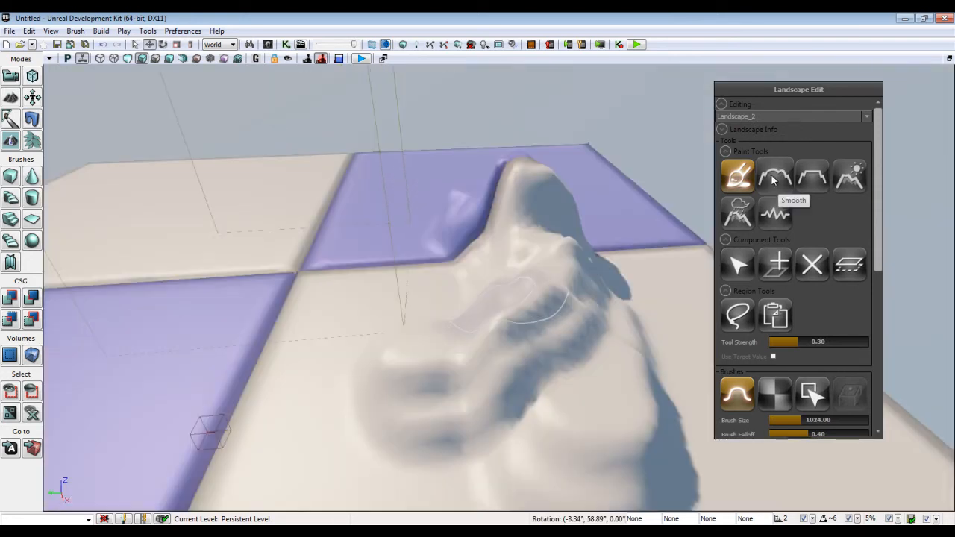
left_click(772, 179)
mouse_move(555, 275)
left_mouse_down("ctrl")
mouse_move(533, 341)
mouse_move(433, 395)
mouse_move(387, 403)
mouse_move(520, 420)
mouse_move(622, 400)
mouse_move(617, 313)
mouse_move(589, 244)
mouse_move(539, 210)
mouse_move(500, 218)
mouse_move(533, 279)
mouse_move(534, 320)
mouse_move(447, 377)
mouse_move(555, 383)
left_mouse_up("ctrl")
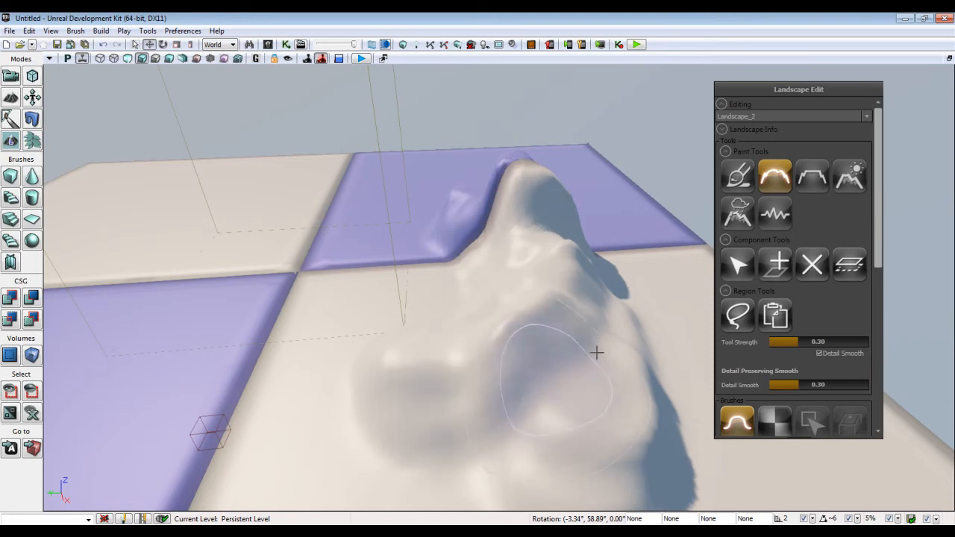
Step: Flatten the hill's front slope into a plateau with the Flatten tool, and wear down its peak with the Erosion tool
left_click(821, 174)
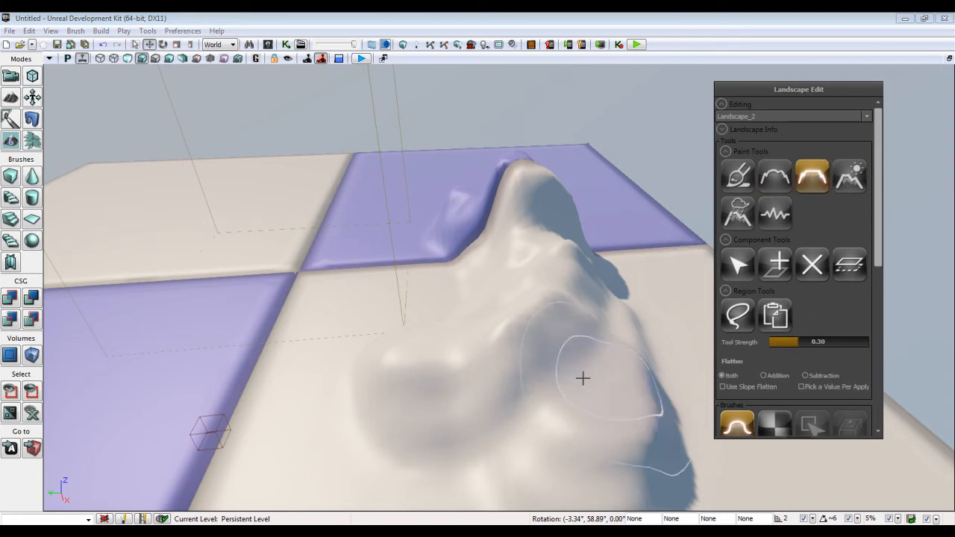
mouse_move(536, 384)
left_mouse_down("ctrl")
mouse_move(567, 371)
mouse_move(567, 335)
mouse_move(561, 350)
left_mouse_up("ctrl")
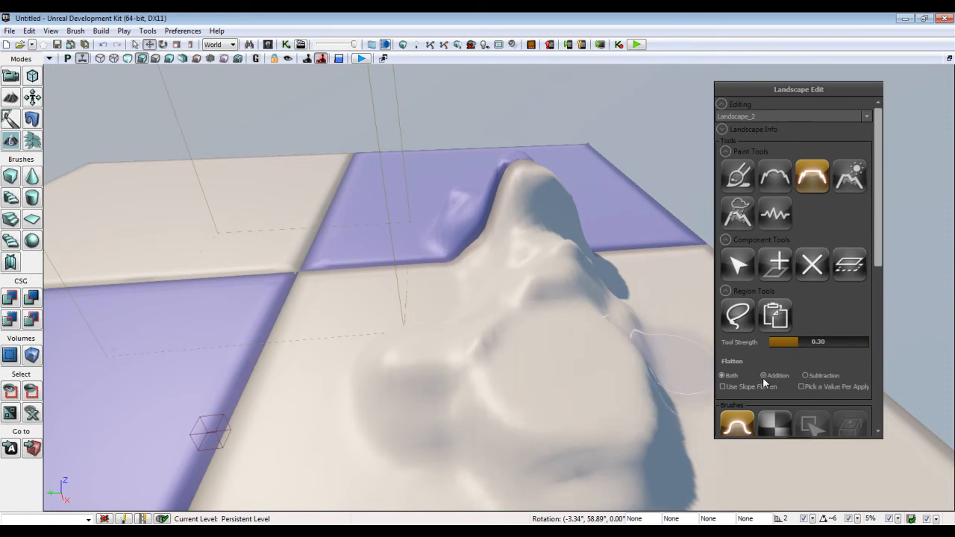
left_click(848, 182)
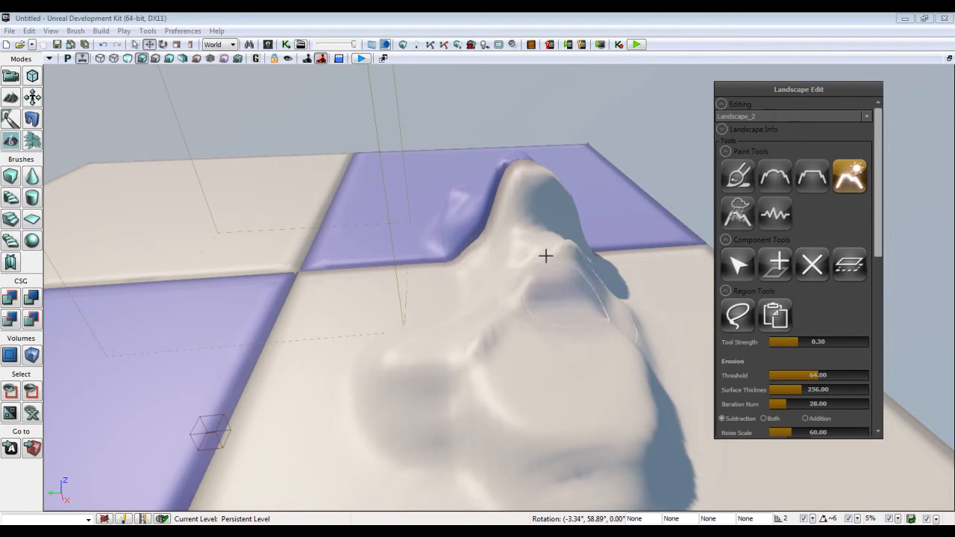
left_click(521, 226)
mouse_move(521, 226)
left_mouse_down()
mouse_move(542, 271)
mouse_move(477, 212)
left_mouse_up()
left_click_drag(534, 222, 675, 216)
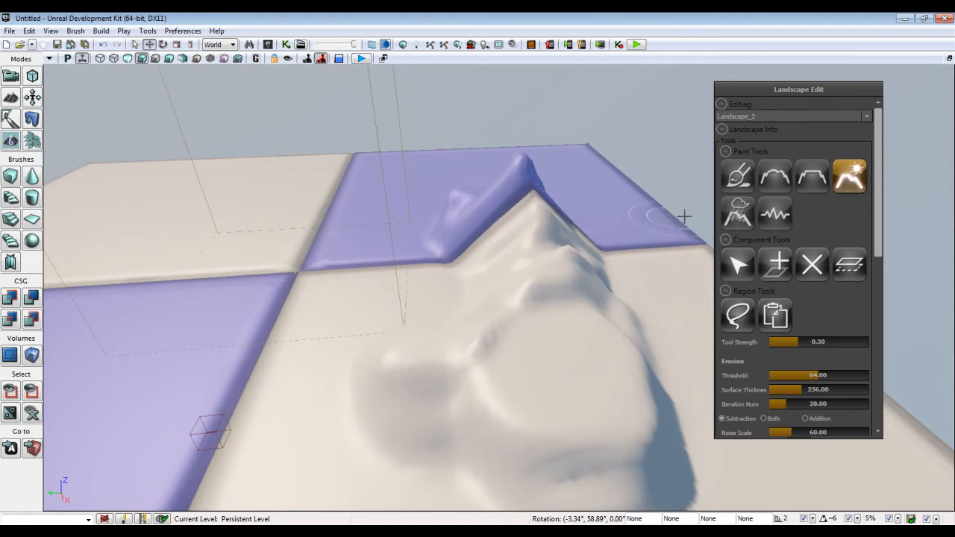
Step: Carve the hill's peak and plateau with the Hydraulic Erosion tool, and roughen the hill's surface with the Noise tool
left_click(740, 216)
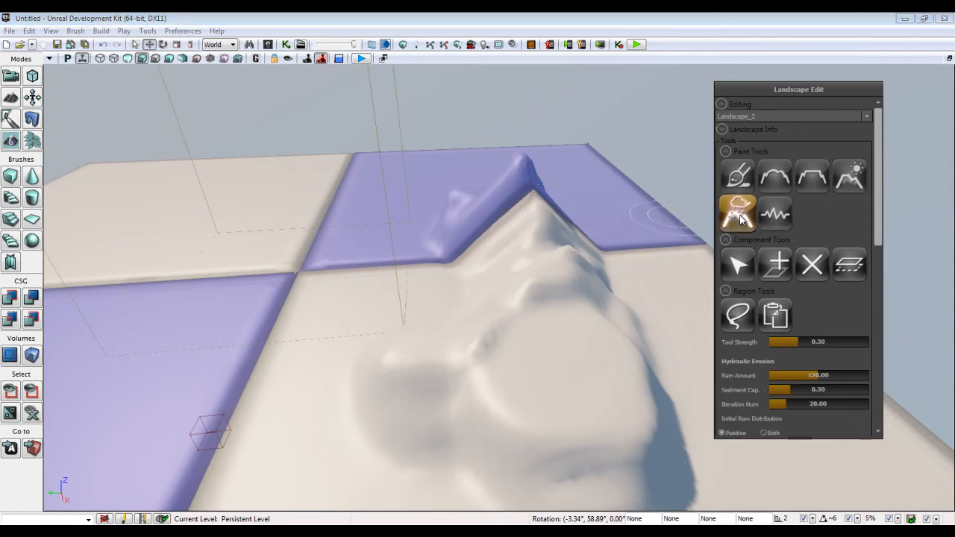
mouse_move(528, 232)
left_mouse_down()
mouse_move(548, 281)
mouse_move(529, 341)
mouse_move(496, 360)
mouse_move(556, 378)
mouse_move(569, 395)
mouse_move(537, 422)
mouse_move(657, 380)
mouse_move(675, 306)
left_mouse_up()
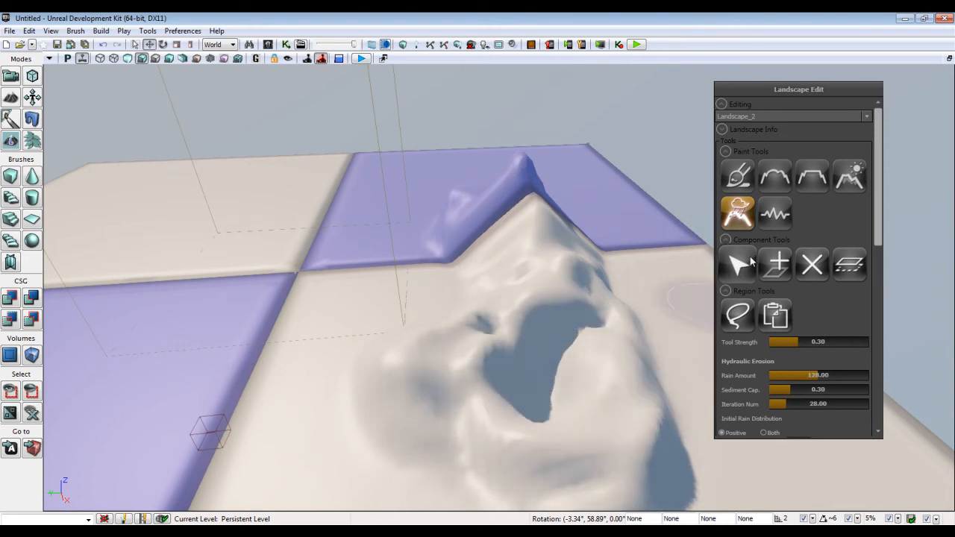
left_click(777, 217)
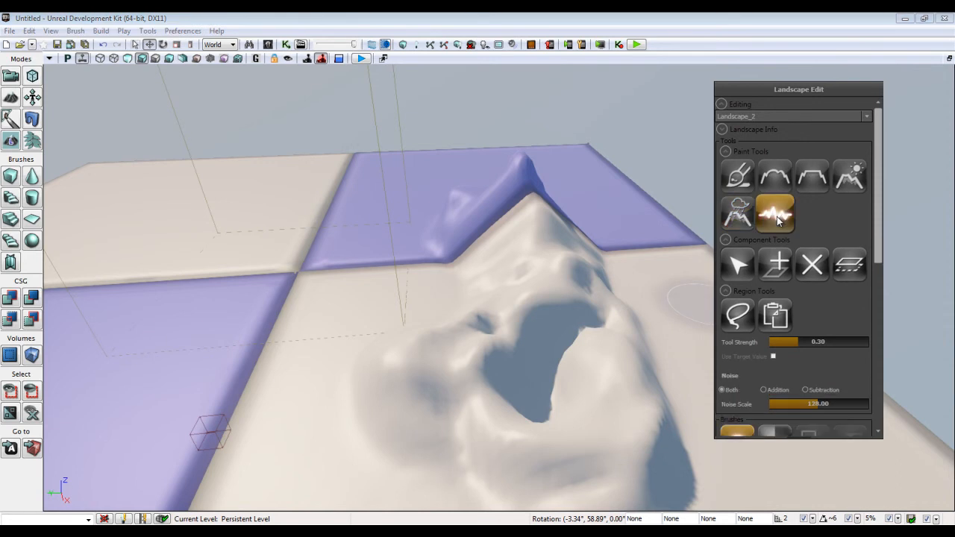
mouse_move(548, 229)
left_mouse_down()
mouse_move(540, 224)
mouse_move(537, 269)
mouse_move(444, 359)
mouse_move(284, 411)
mouse_move(271, 351)
mouse_move(381, 265)
left_mouse_up()
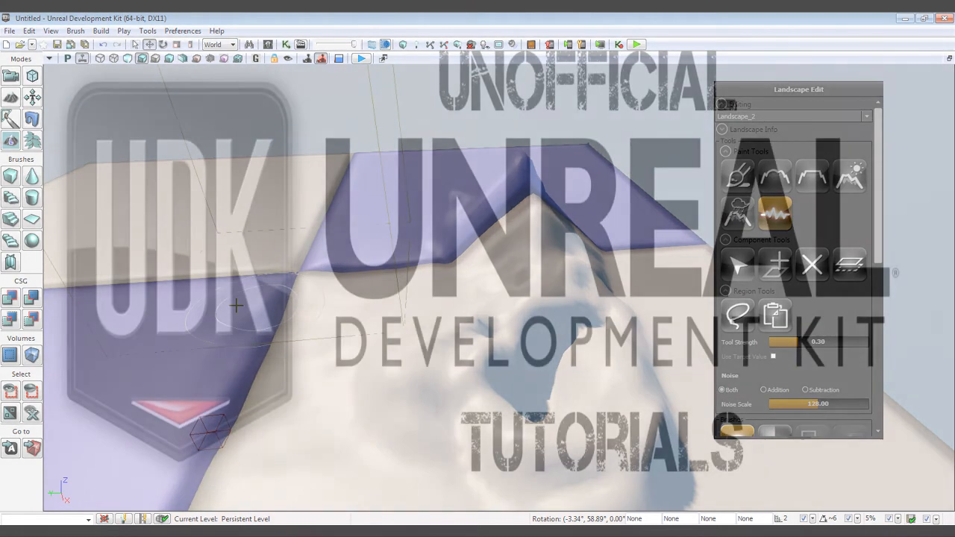